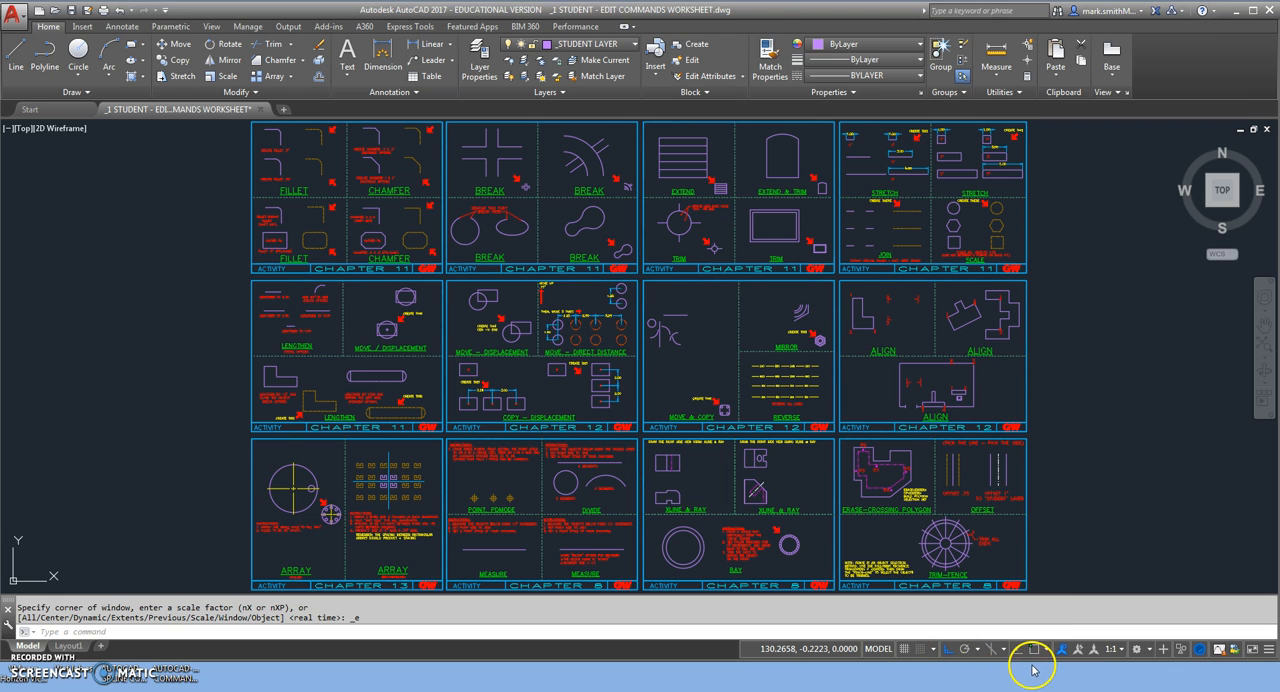
Turn off Ortho mode and start Align with all six lines of the L-shape in the first ALIGN exercise selected.
{"action": "left_click", "coordinate": [947, 649]}
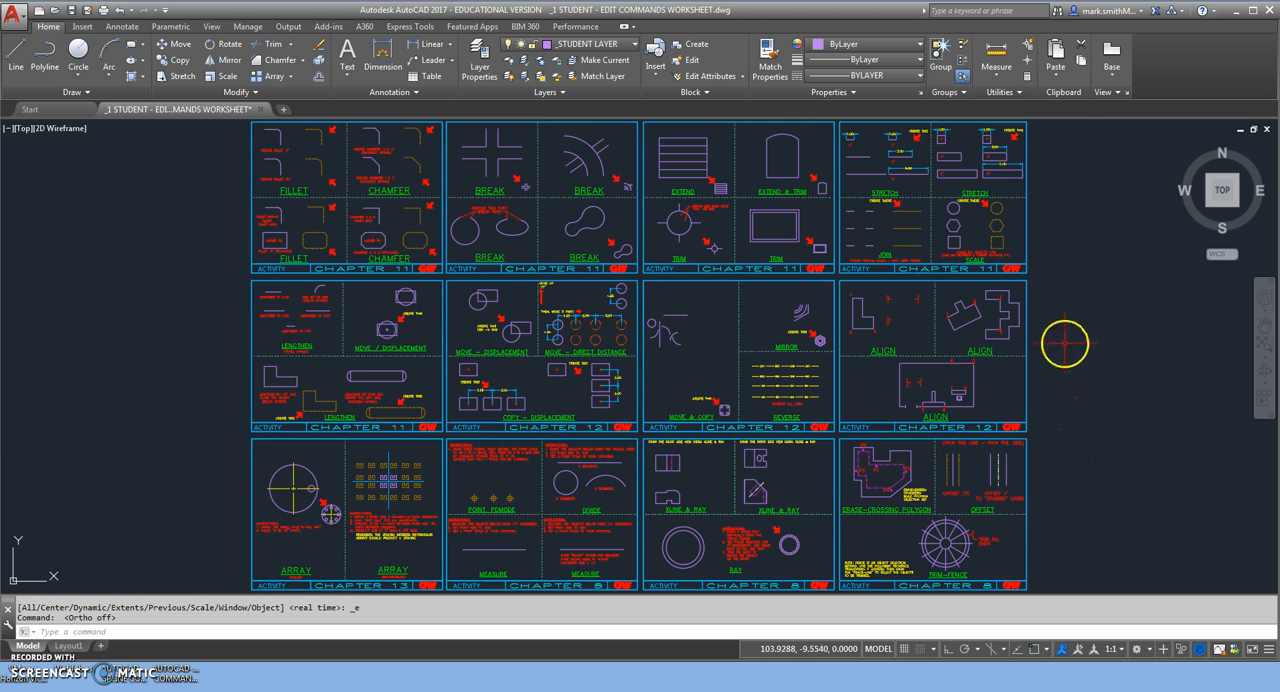
{"action": "scroll", "coordinate": [1040, 342], "scroll_direction": "up", "scroll_amount": 4}
{"action": "middle_click_drag", "start_coordinate": [654, 307], "coordinate": [697, 390]}
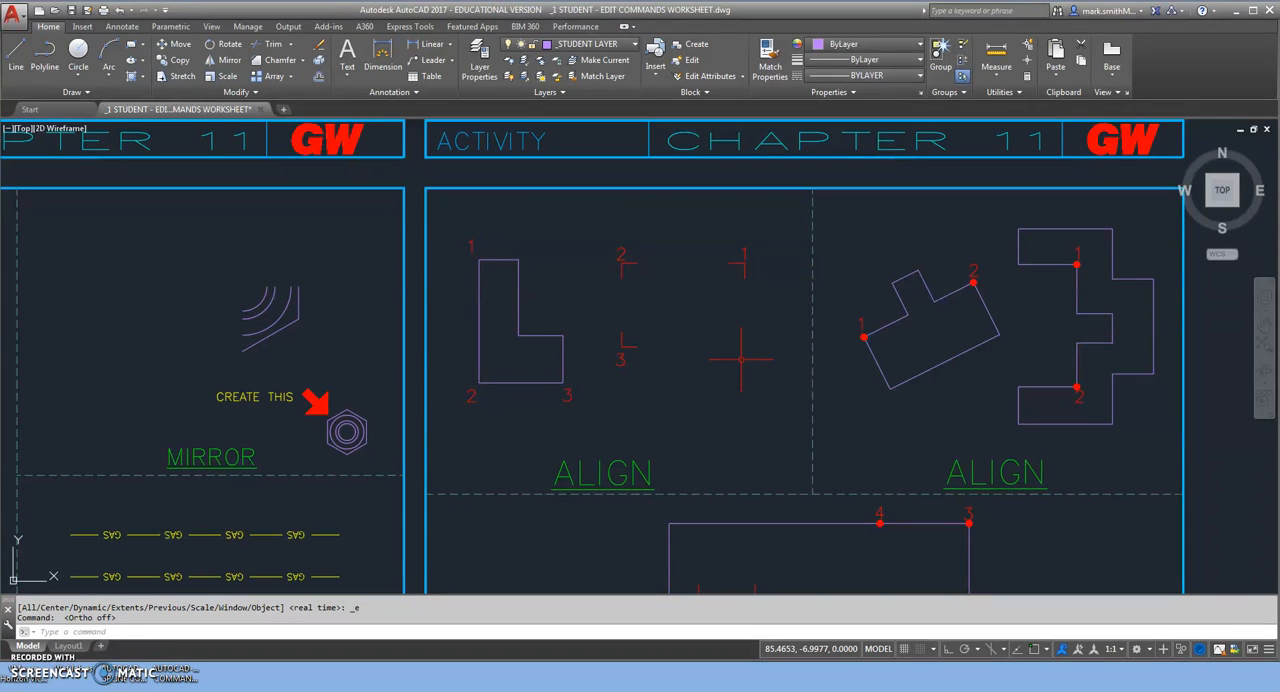
{"action": "key", "text": "Return"}
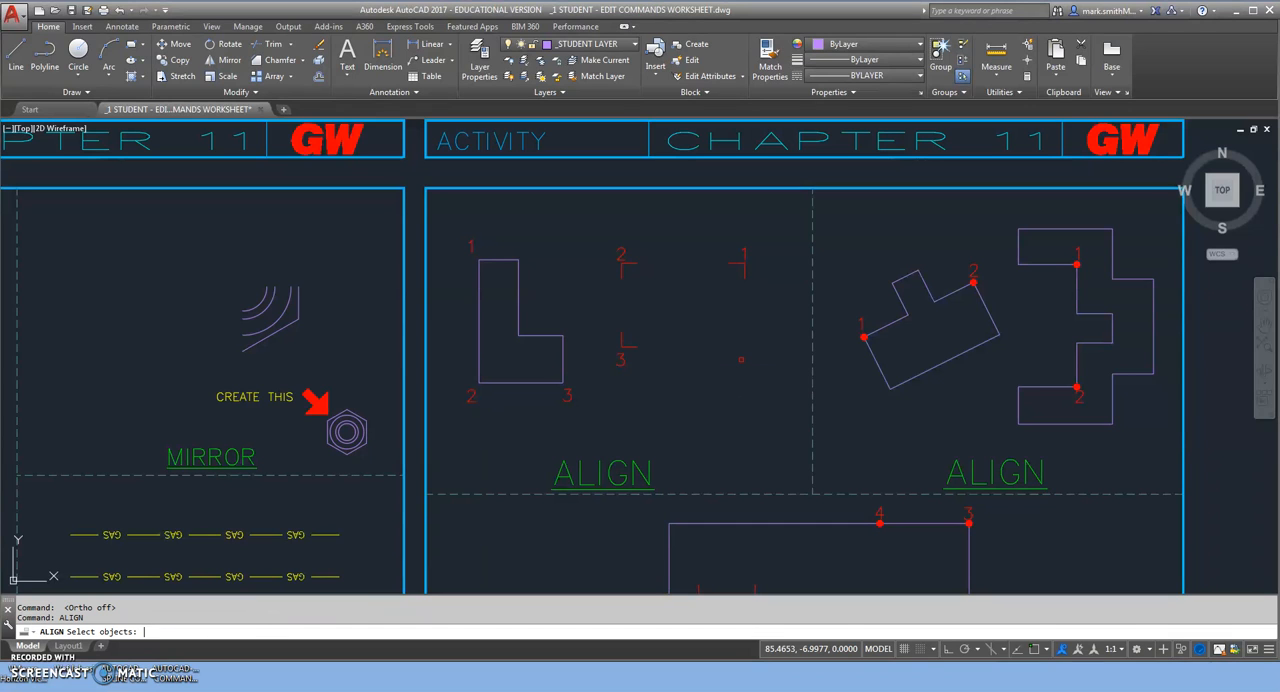
{"action": "left_click", "coordinate": [575, 375]}
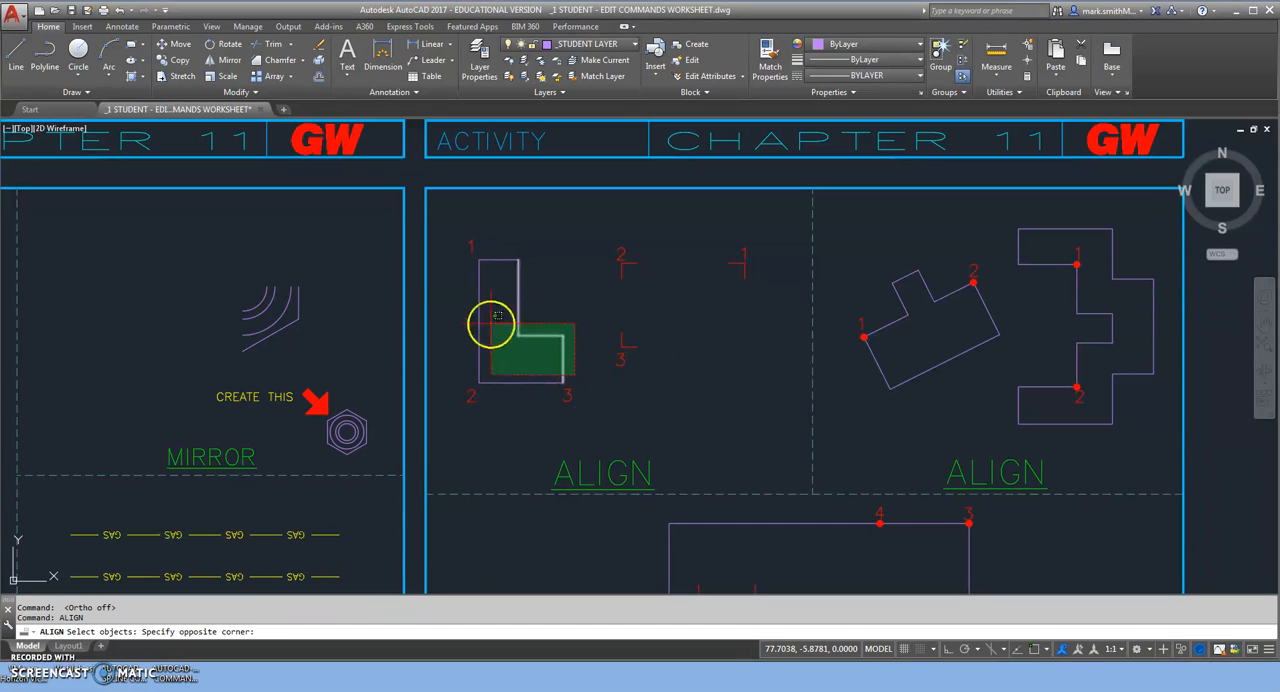
{"action": "left_click", "coordinate": [467, 292]}
{"action": "left_click", "coordinate": [496, 266]}
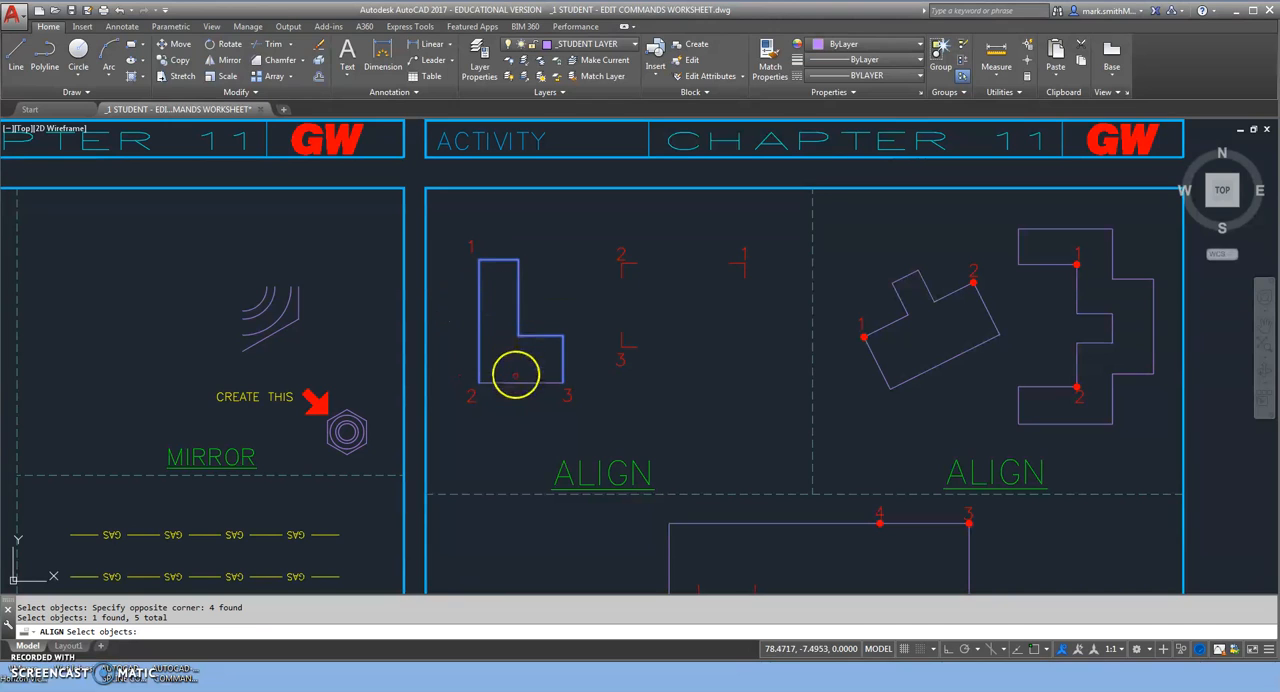
{"action": "left_click", "coordinate": [519, 383]}
{"action": "left_click", "coordinate": [653, 395]}
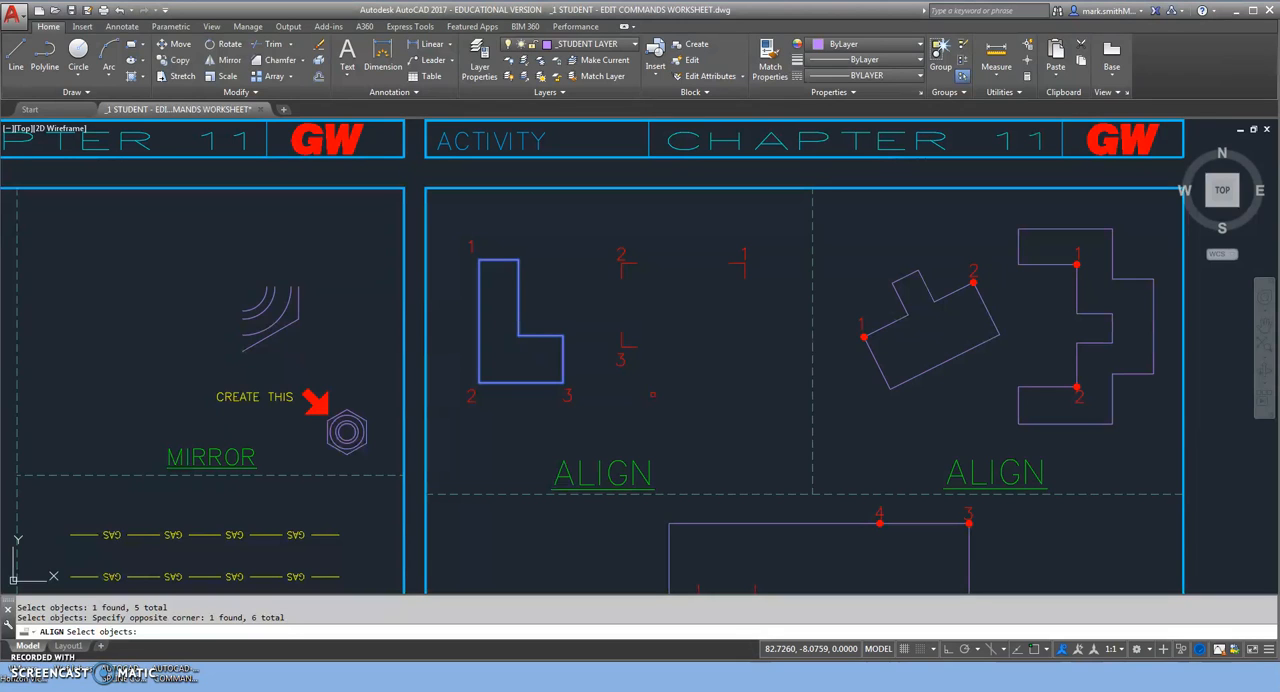
{"action": "key", "text": "Return"}
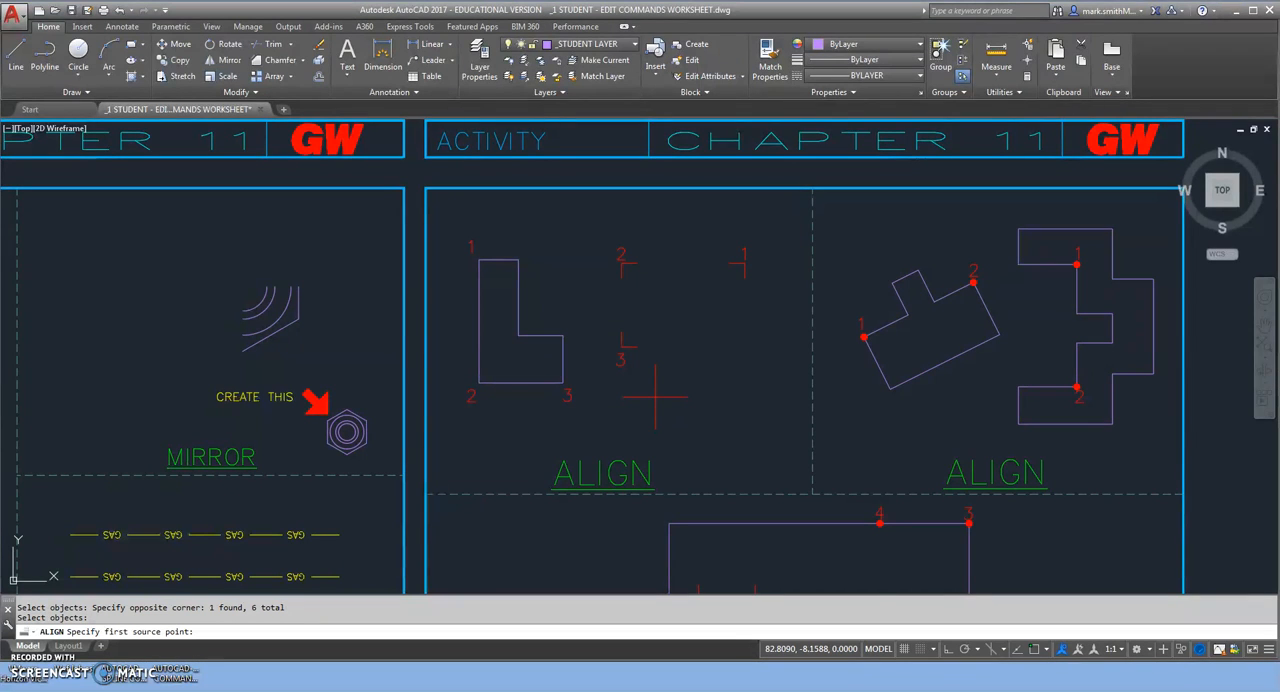
Set the first alignment pair from the L-shape's endpoint at corner 1 to the endpoint of target mark 1.
{"action": "type", "text": "edn"}
{"action": "key", "text": "Return"}
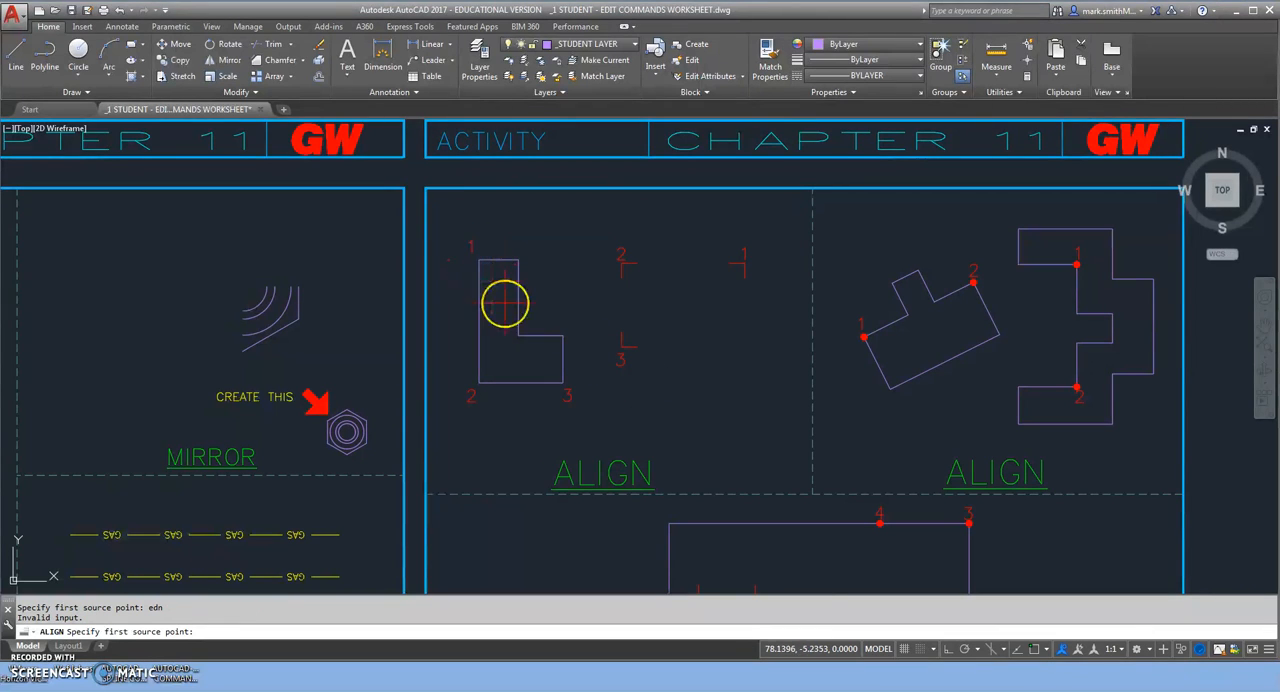
{"action": "type", "text": "end"}
{"action": "key", "text": "Return"}
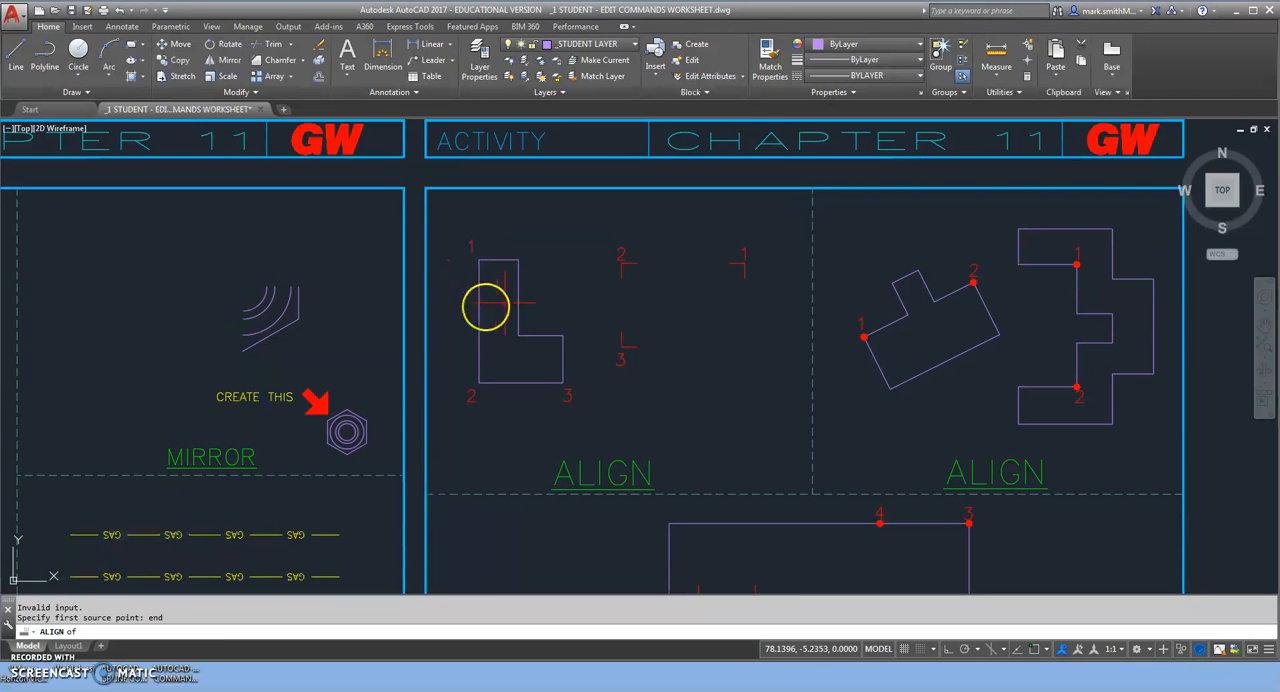
{"action": "left_click", "coordinate": [480, 260]}
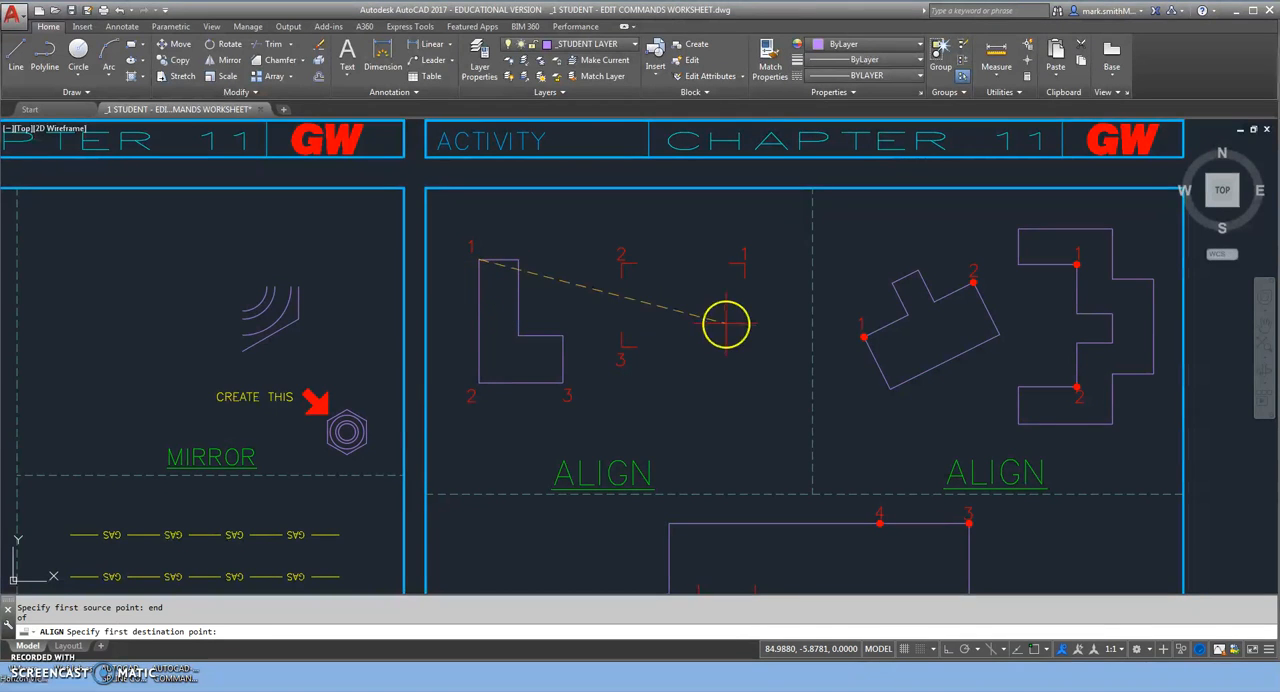
{"action": "type", "text": "end"}
{"action": "key", "text": "Return"}
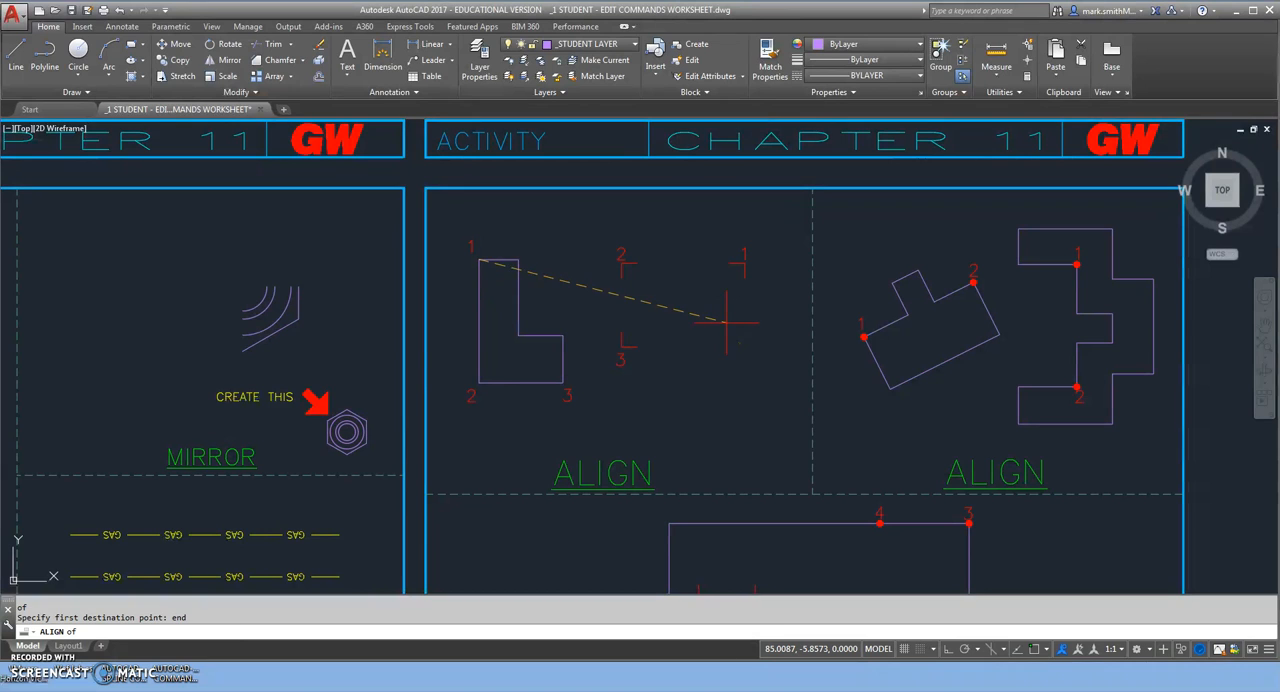
{"action": "left_click", "coordinate": [745, 263]}
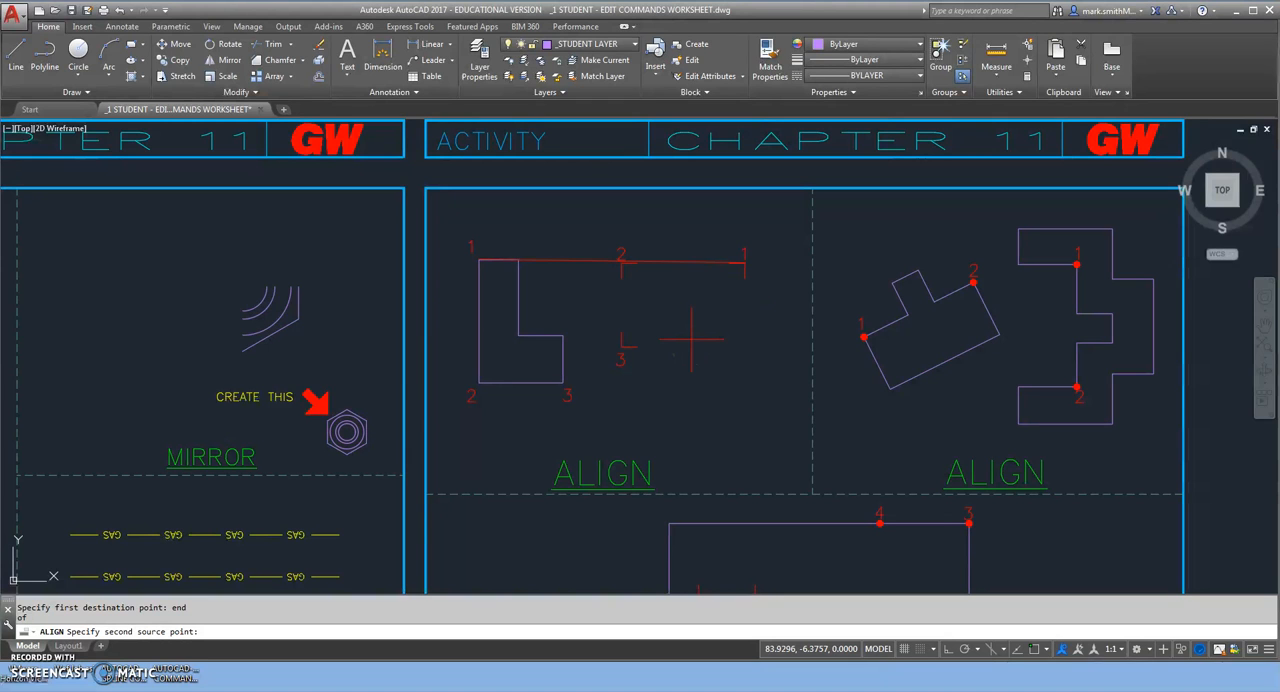
Set the second alignment pair from the L-shape's endpoint at corner 2 to the endpoint of target mark 2.
{"action": "right_click", "coordinate": [672, 346], "text": "shift"}
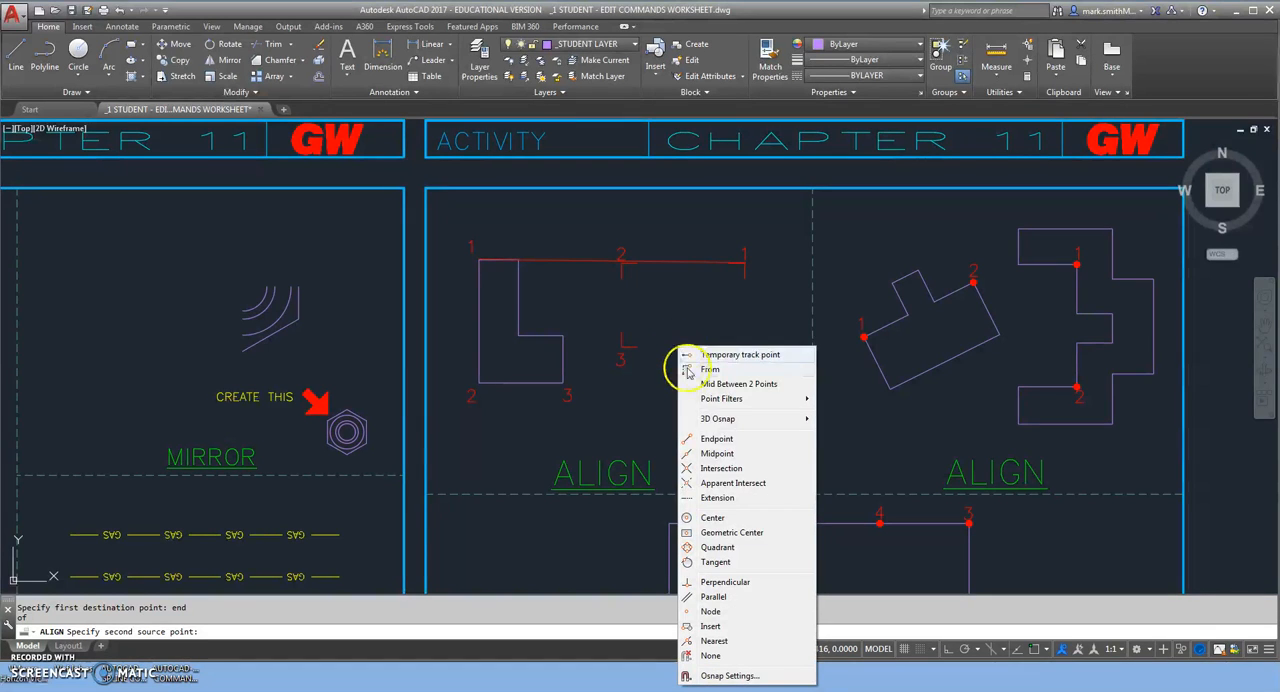
{"action": "left_click", "coordinate": [716, 440]}
{"action": "left_click", "coordinate": [480, 383]}
{"action": "right_click", "coordinate": [697, 374], "text": "shift"}
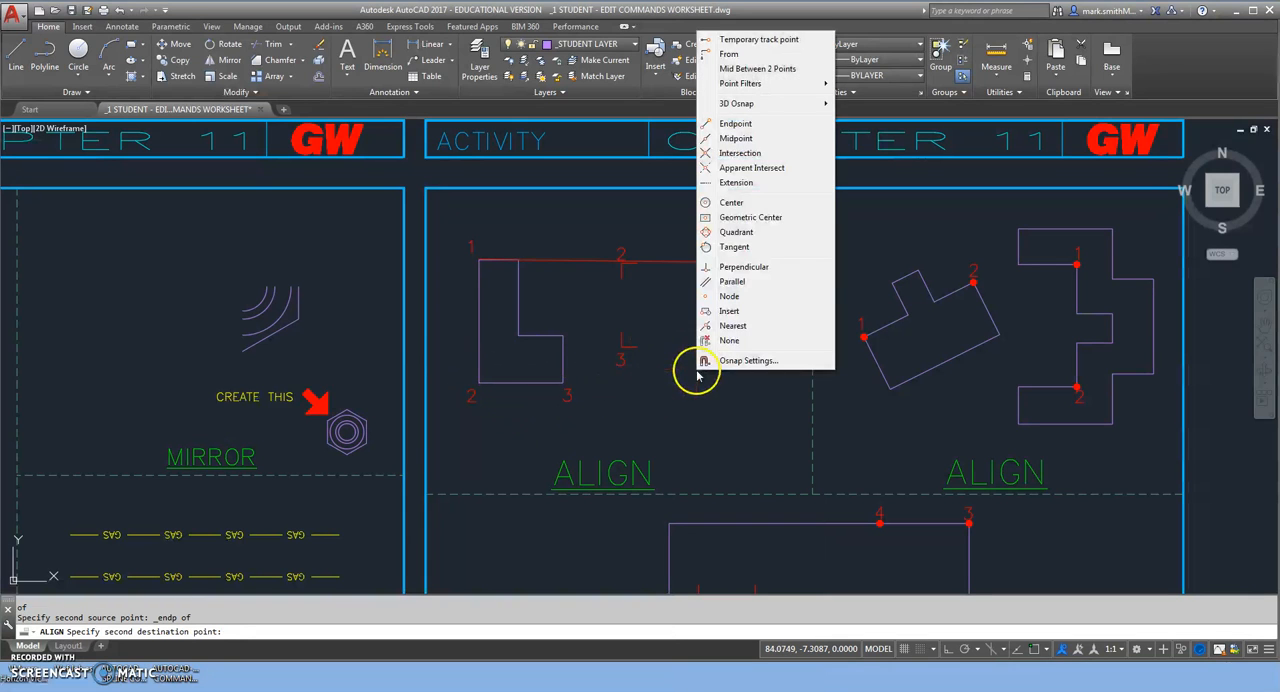
{"action": "left_click", "coordinate": [736, 123]}
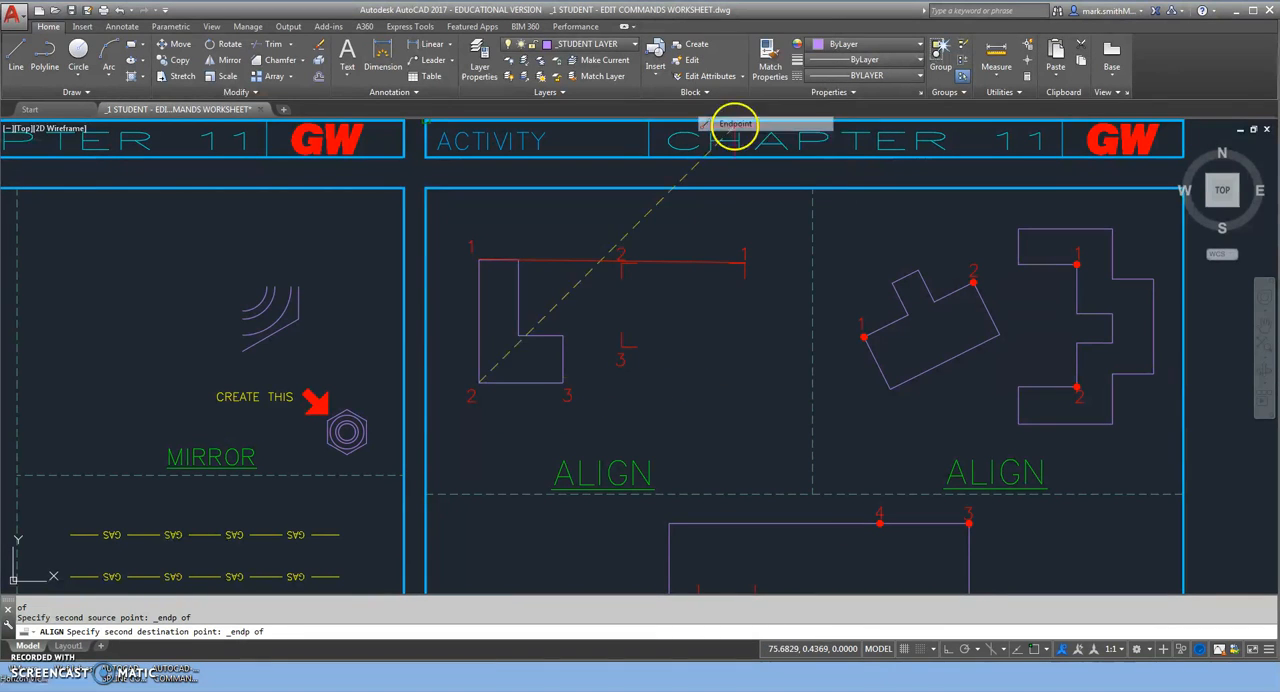
{"action": "left_click", "coordinate": [628, 264]}
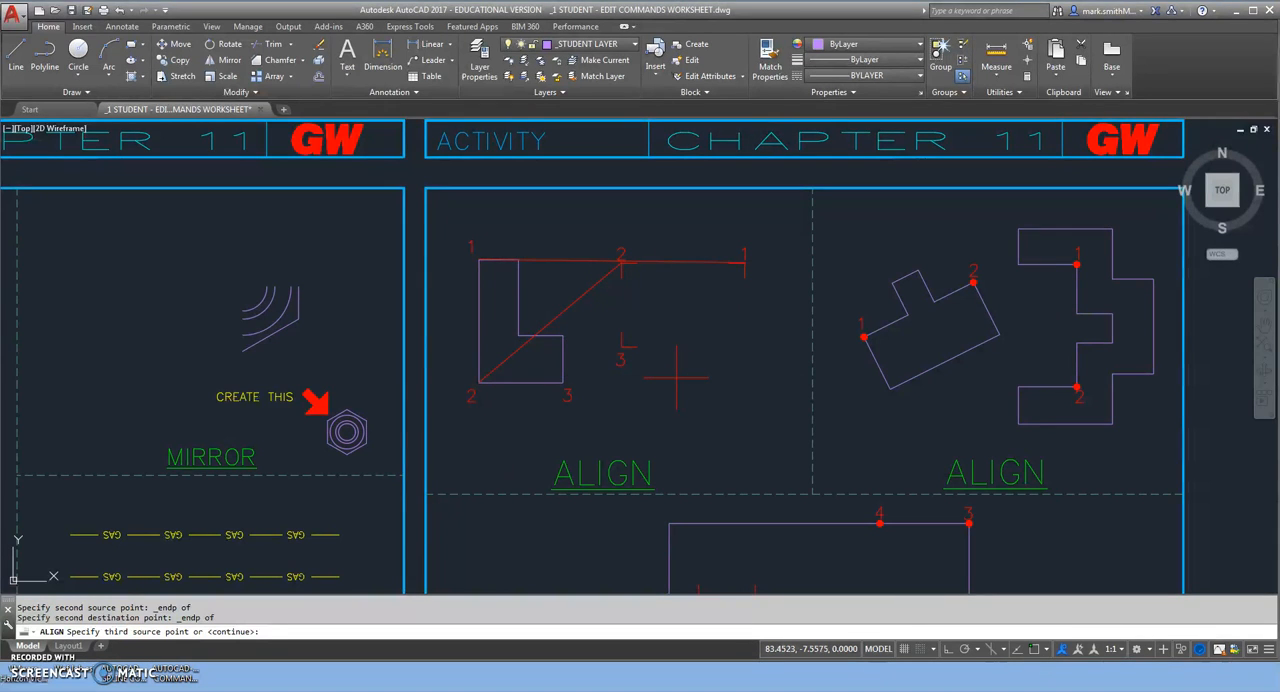
Complete the L-shape's alignment with a third pair from its corner 3 endpoint to the endpoint of target mark 3.
{"action": "type", "text": "edn"}
{"action": "key", "text": "Return"}
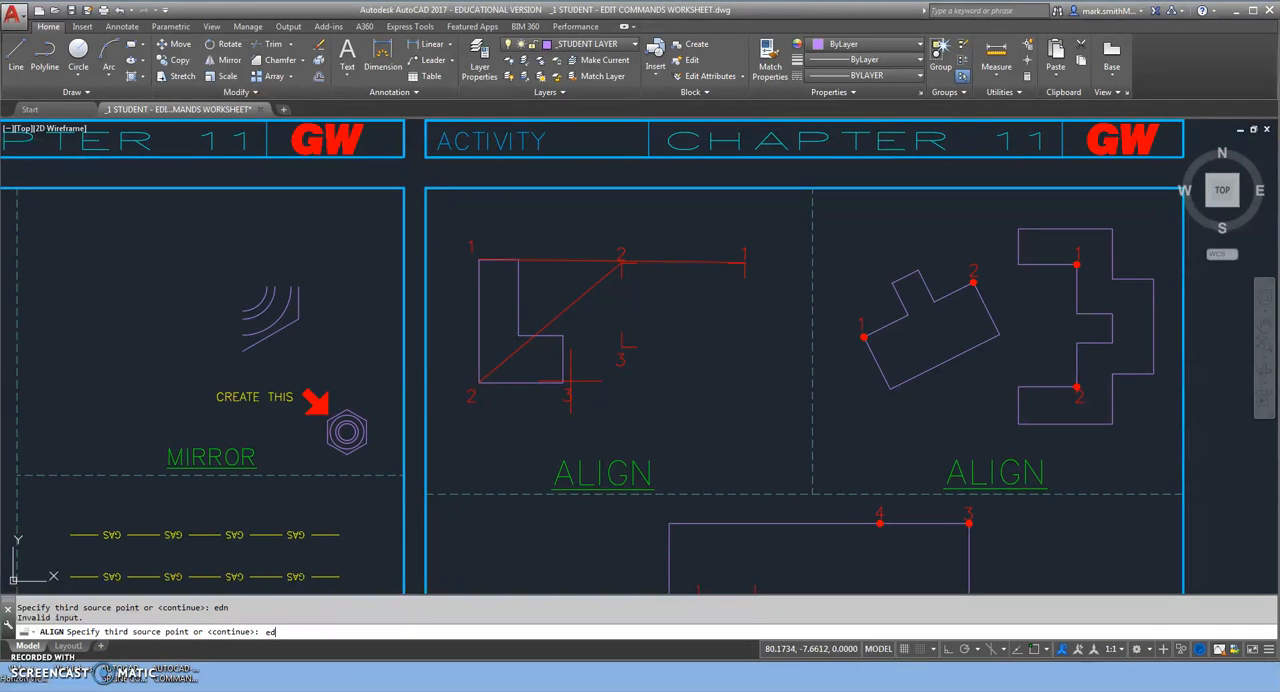
{"action": "type", "text": "end"}
{"action": "key", "text": "Return"}
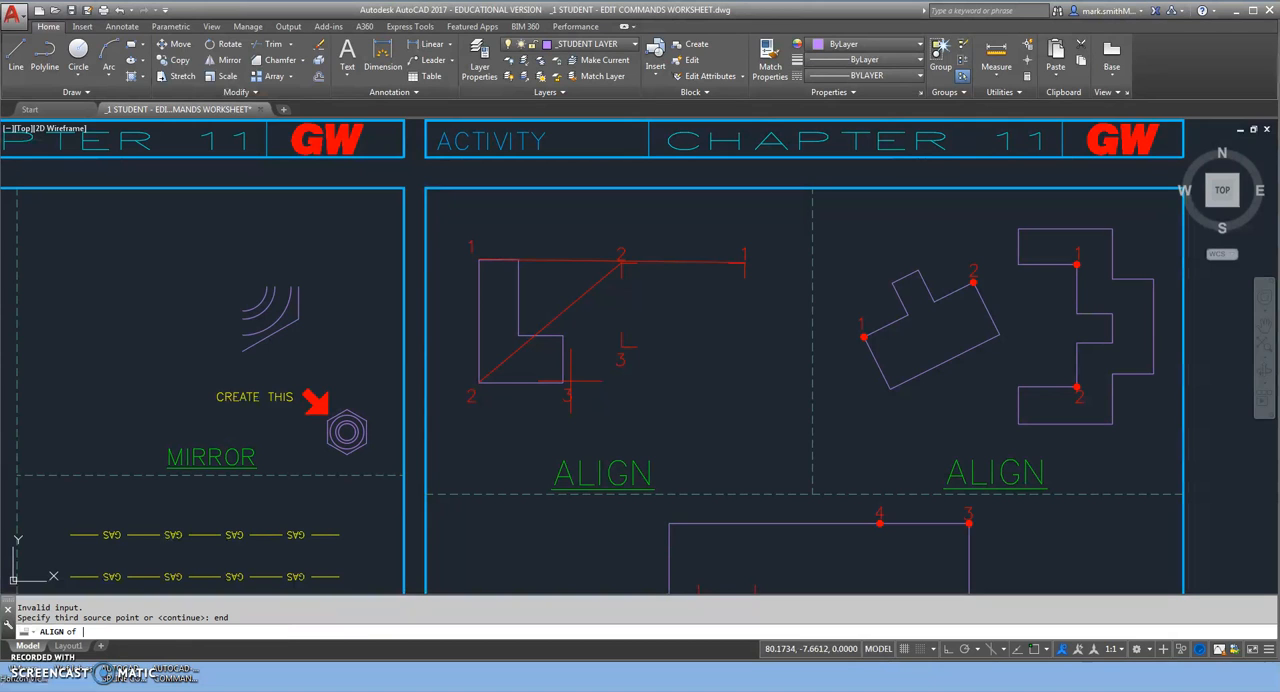
{"action": "left_click", "coordinate": [562, 382]}
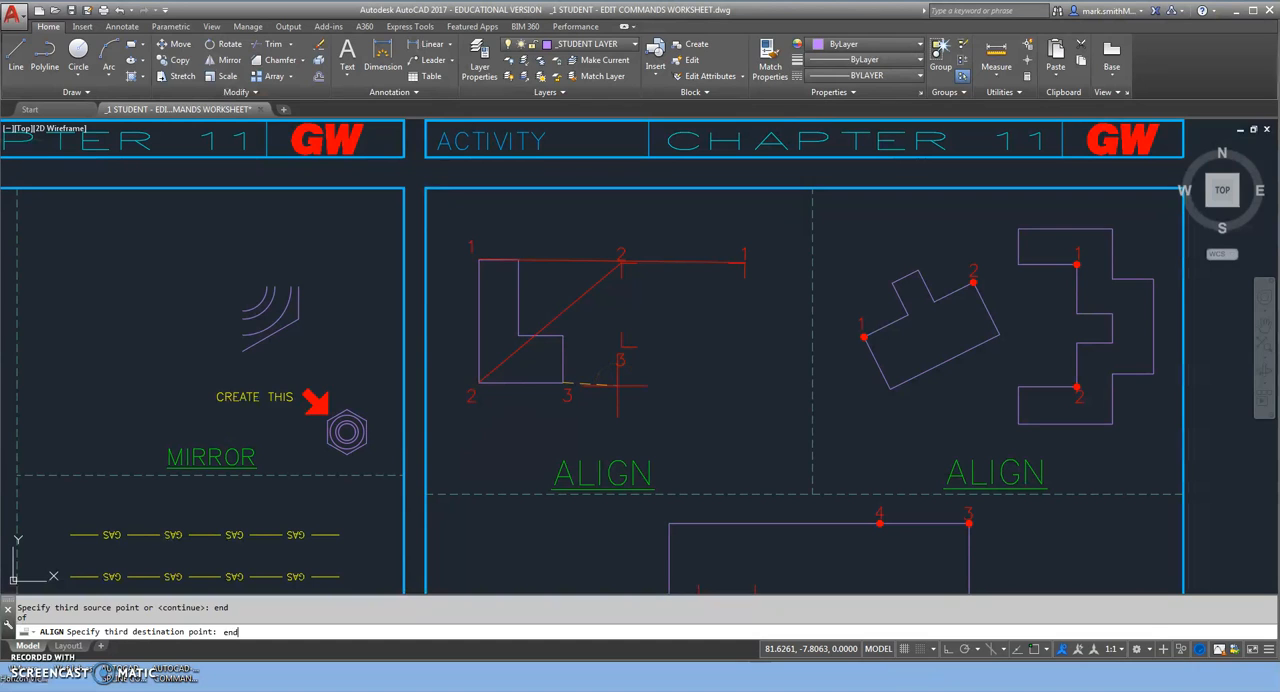
{"action": "type", "text": "end"}
{"action": "key", "text": "Return"}
{"action": "left_click", "coordinate": [620, 347]}
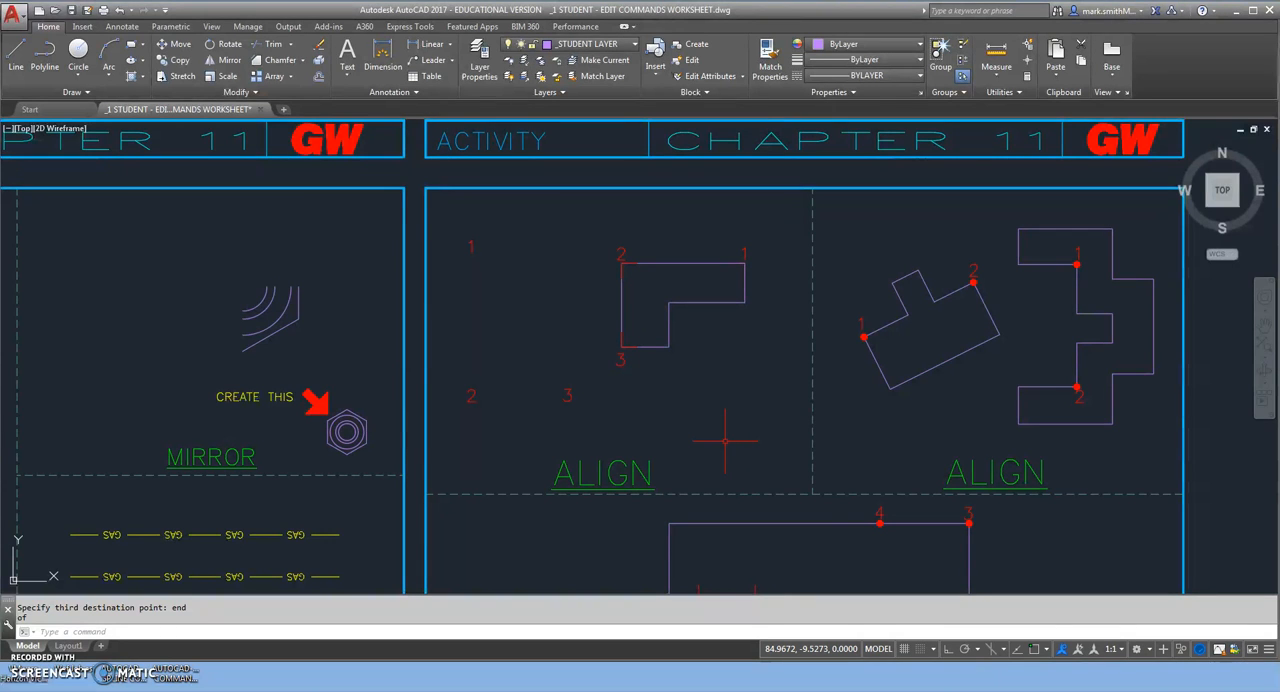
Start Align again with the tilted outline in the adjacent ALIGN exercise as the selected object.
{"action": "middle_click_drag", "start_coordinate": [899, 420], "coordinate": [617, 445]}
{"action": "key", "text": "Return"}
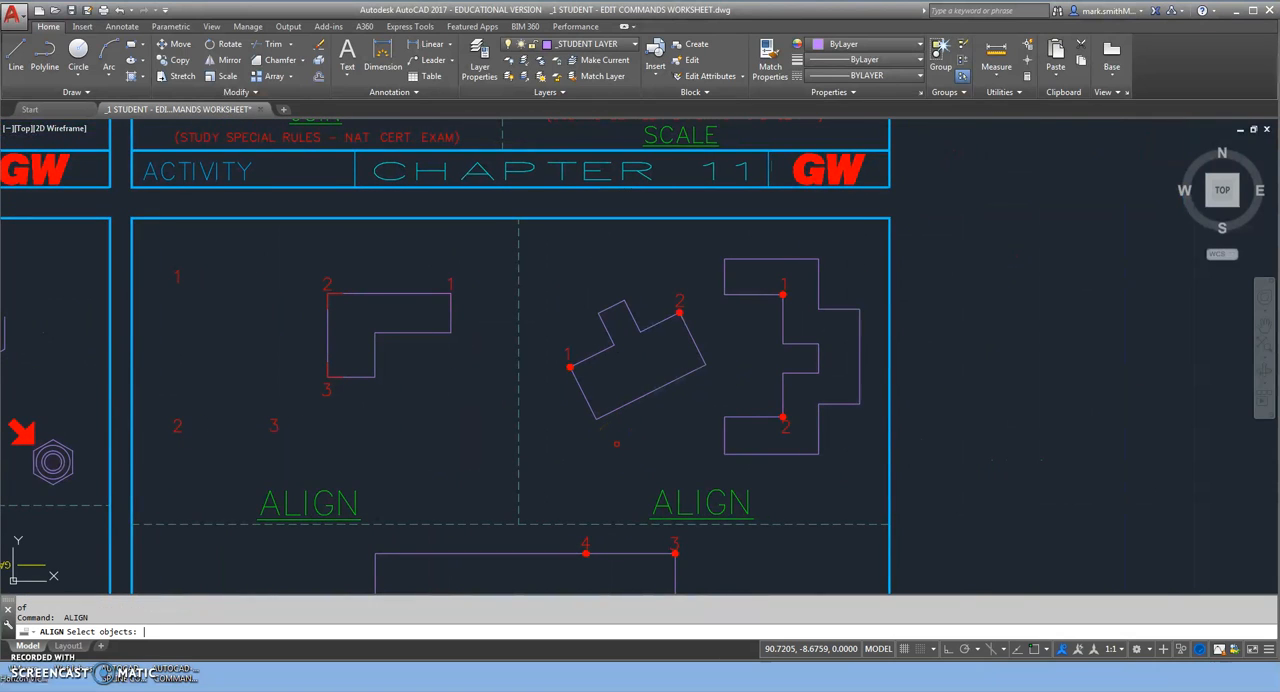
{"action": "left_click", "coordinate": [651, 398]}
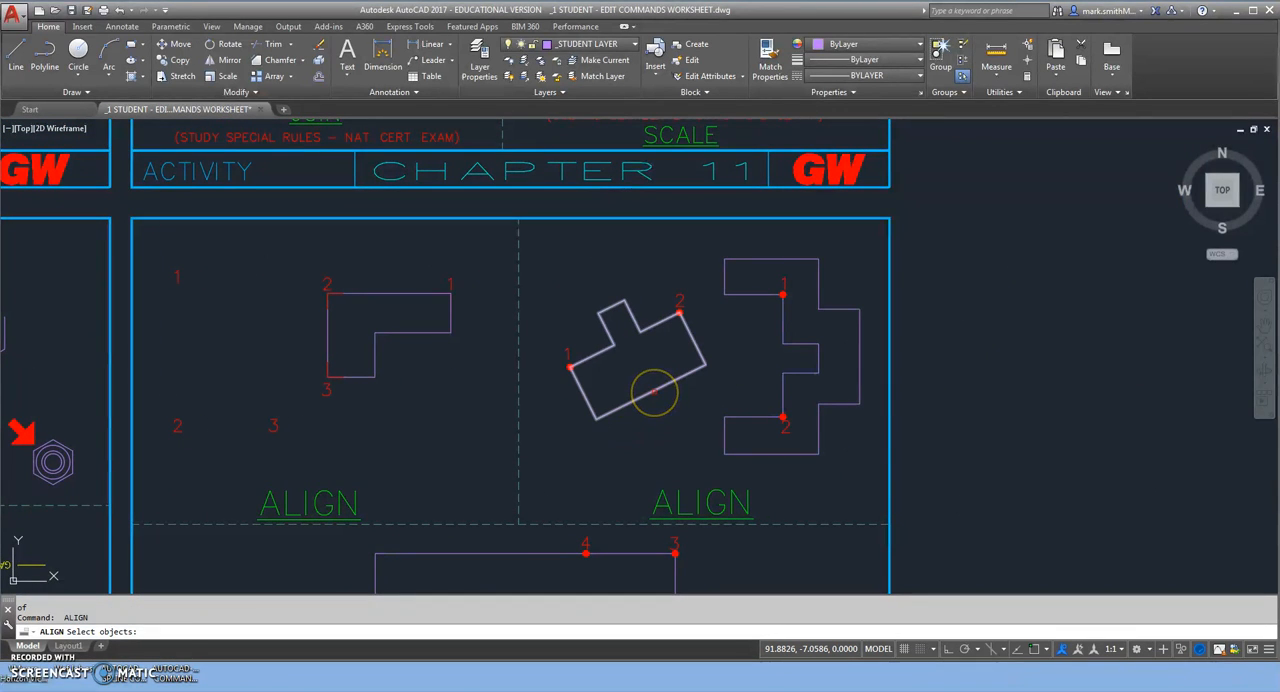
{"action": "left_click", "coordinate": [653, 392]}
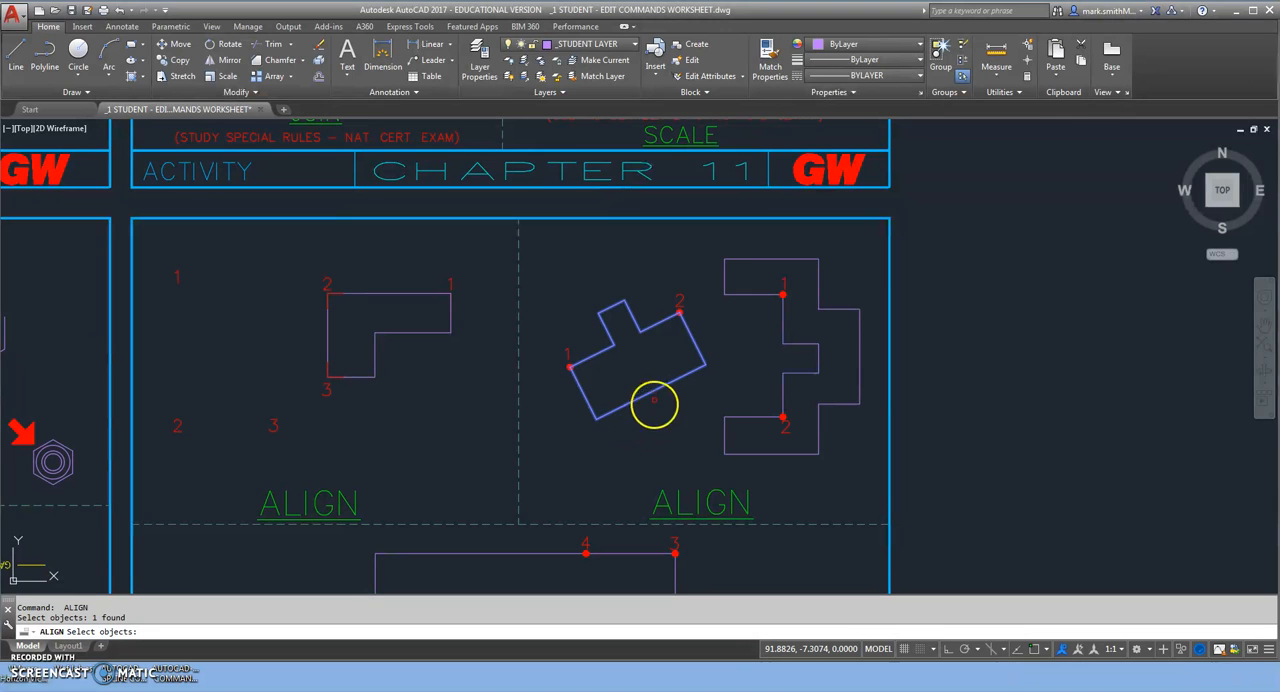
{"action": "key", "text": "Return"}
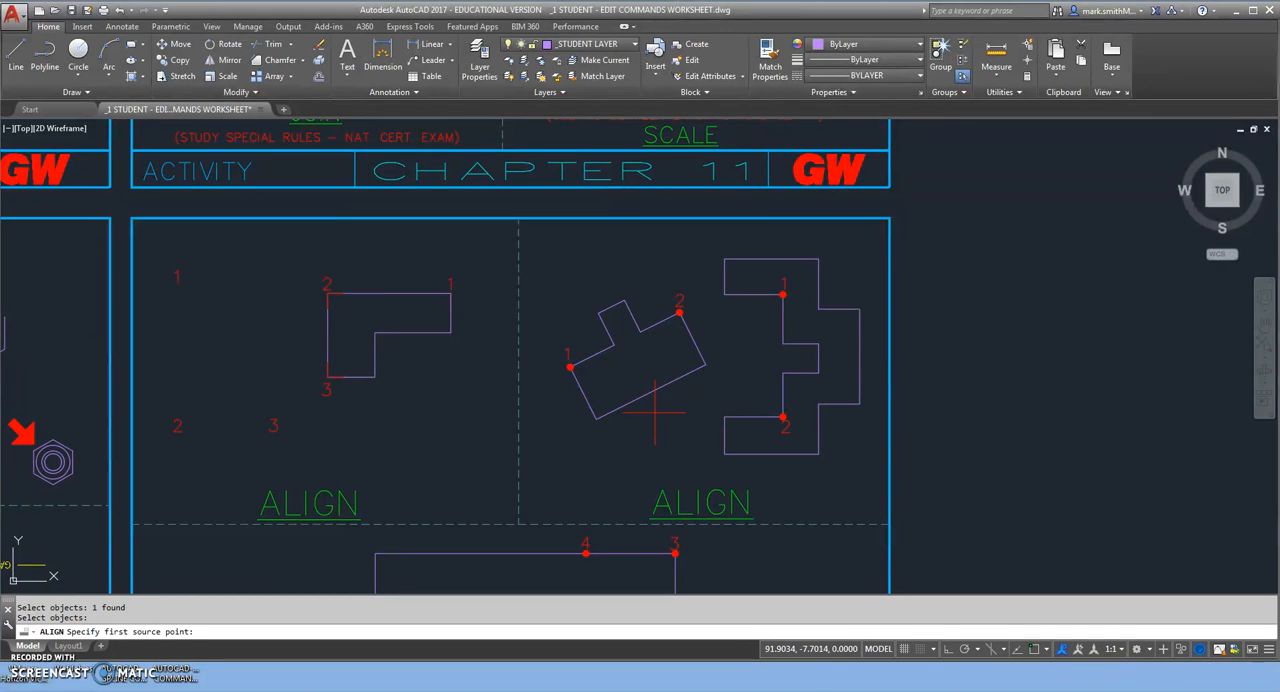
Set the first alignment pair from the center of the tilted outline's dot 1 to the center of the notched outline's dot 1.
{"action": "right_click", "coordinate": [655, 412], "text": "shift"}
{"action": "left_click", "coordinate": [690, 245]}
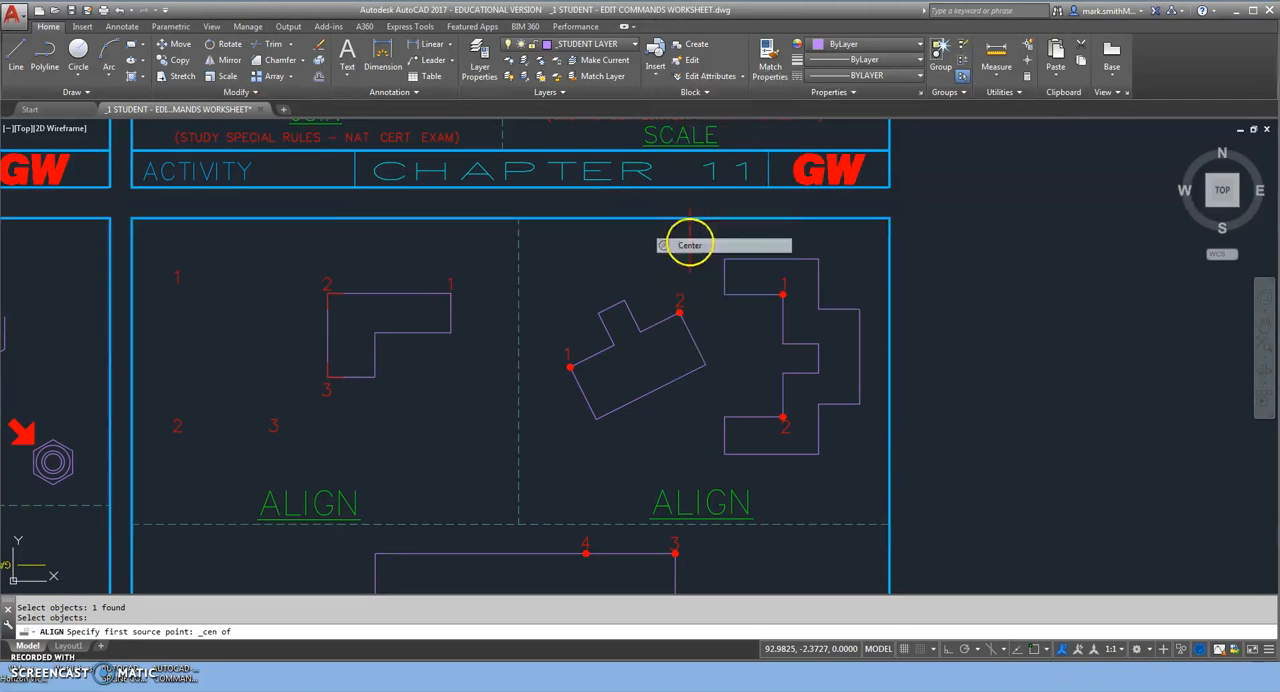
{"action": "left_click", "coordinate": [571, 367]}
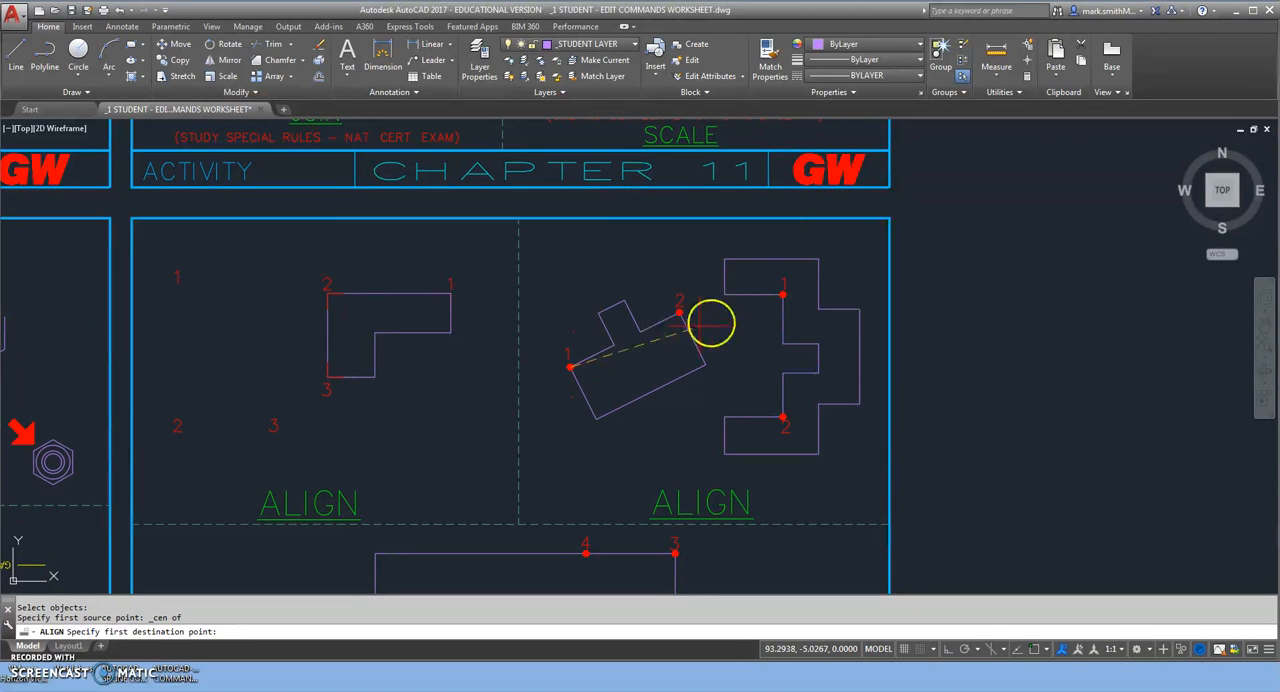
{"action": "right_click", "coordinate": [750, 316], "text": "shift"}
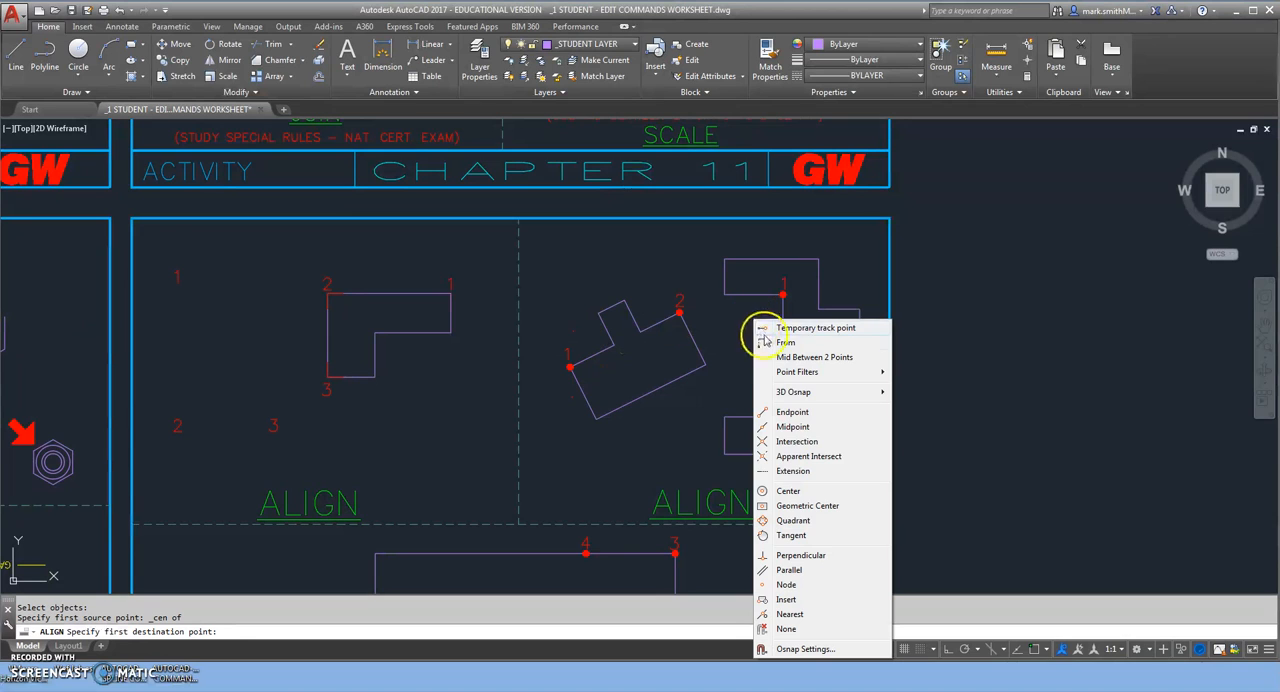
{"action": "left_click", "coordinate": [780, 491]}
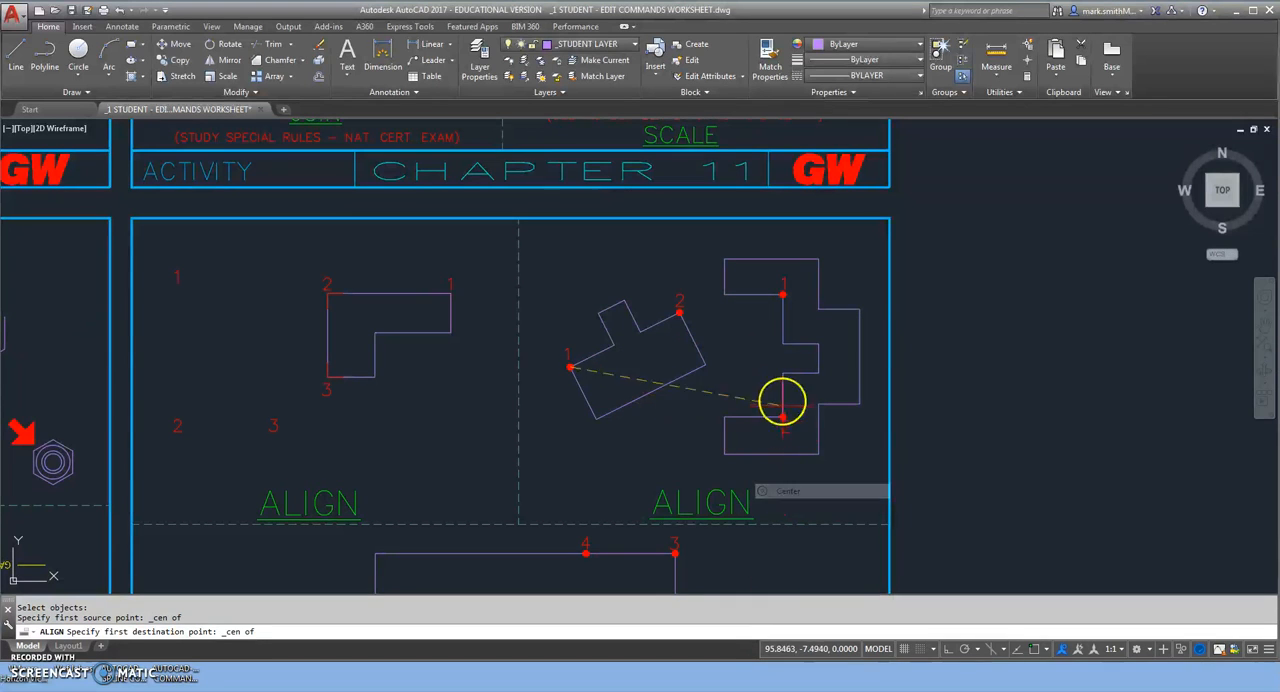
{"action": "left_click", "coordinate": [786, 300]}
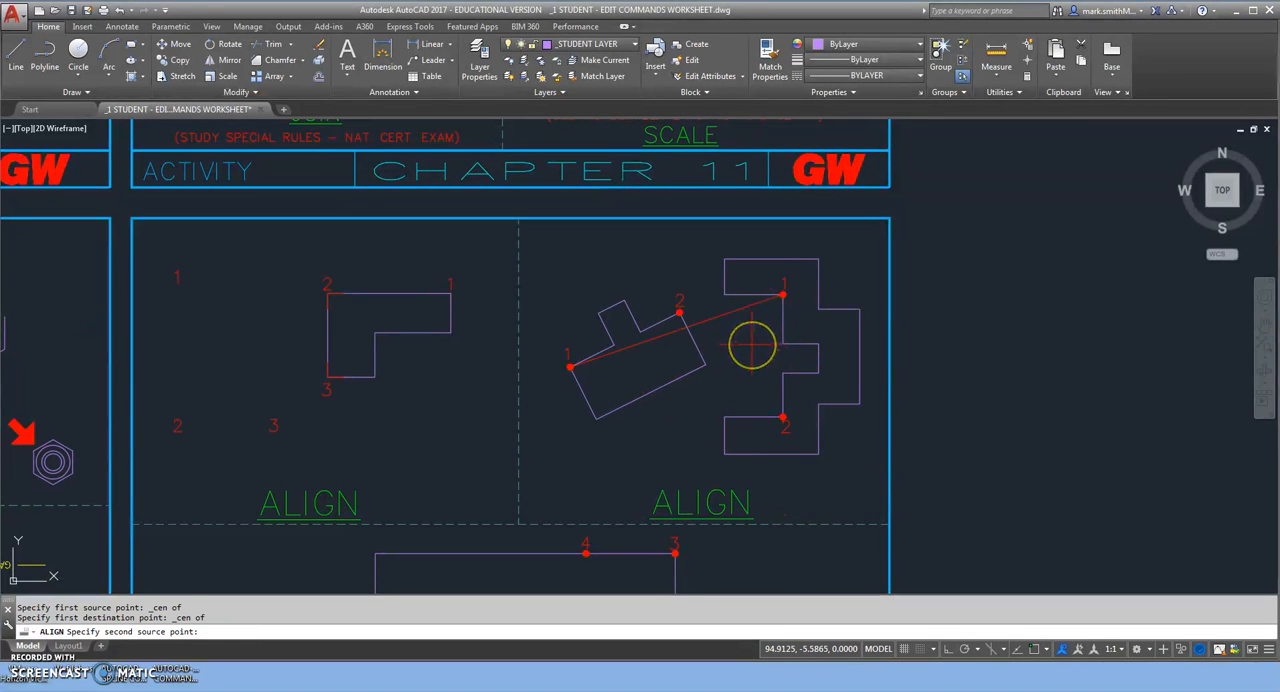
Pair the tilted outline's endpoint at point 2 with the notched outline's endpoint at point 2, finishing the alignment without a third pair or scaling.
{"action": "type", "text": "end"}
{"action": "key", "text": "Return"}
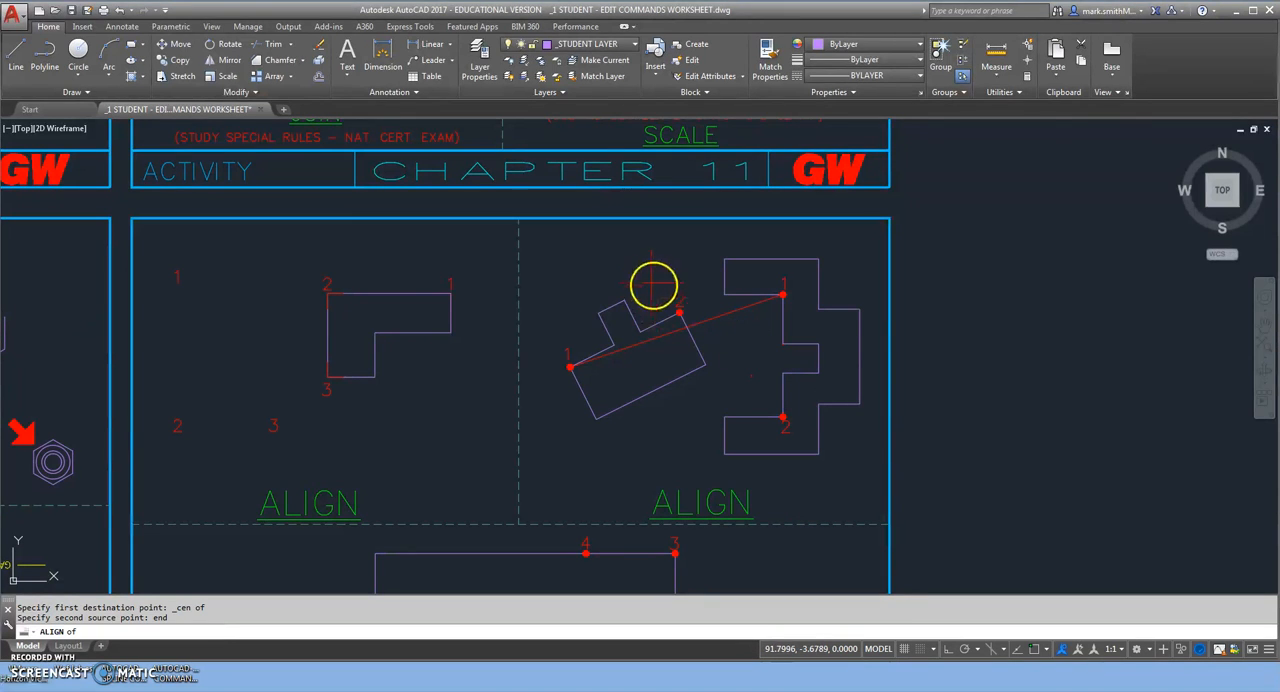
{"action": "left_click", "coordinate": [677, 310]}
{"action": "type", "text": "edn"}
{"action": "key", "text": "Return"}
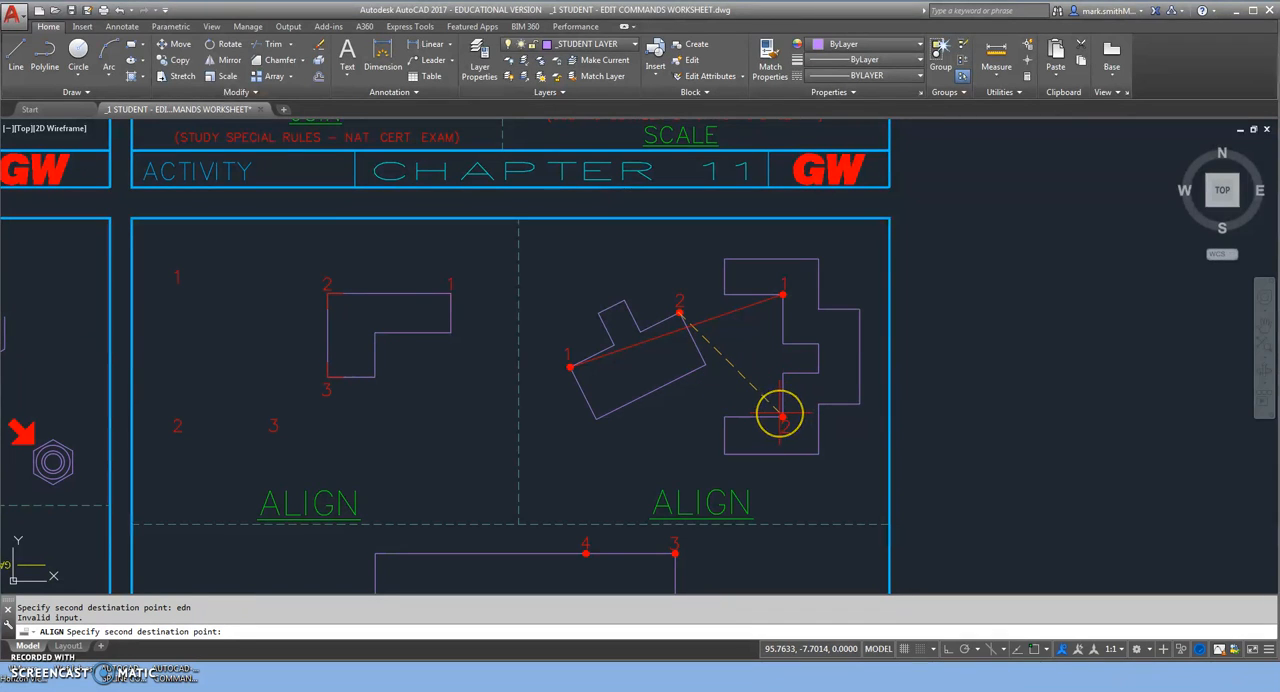
{"action": "type", "text": "end"}
{"action": "key", "text": "Return"}
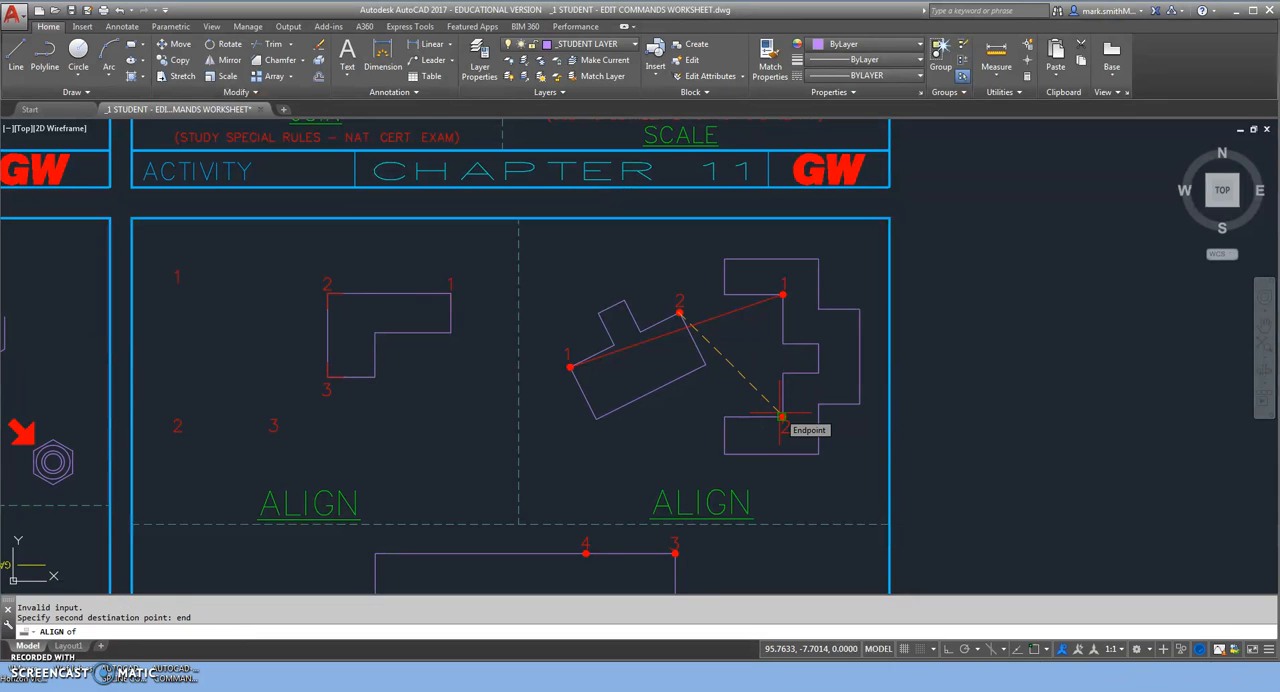
{"action": "left_click", "coordinate": [783, 416]}
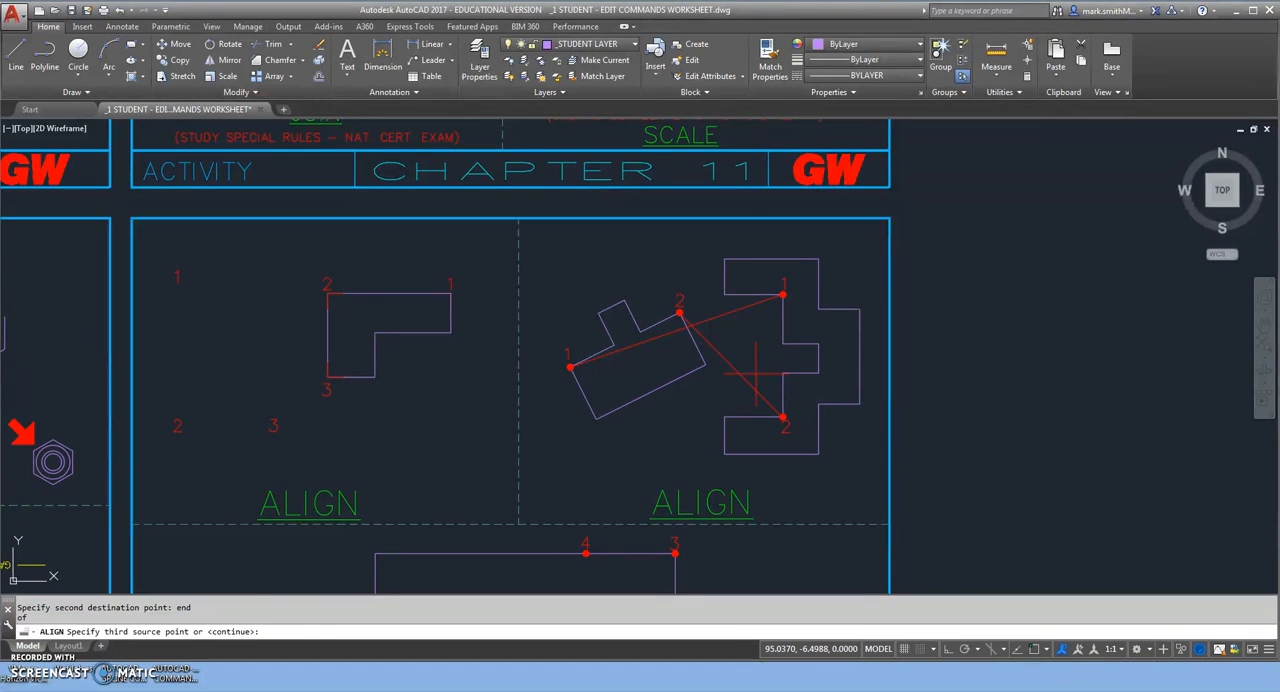
{"action": "key", "text": "Return"}
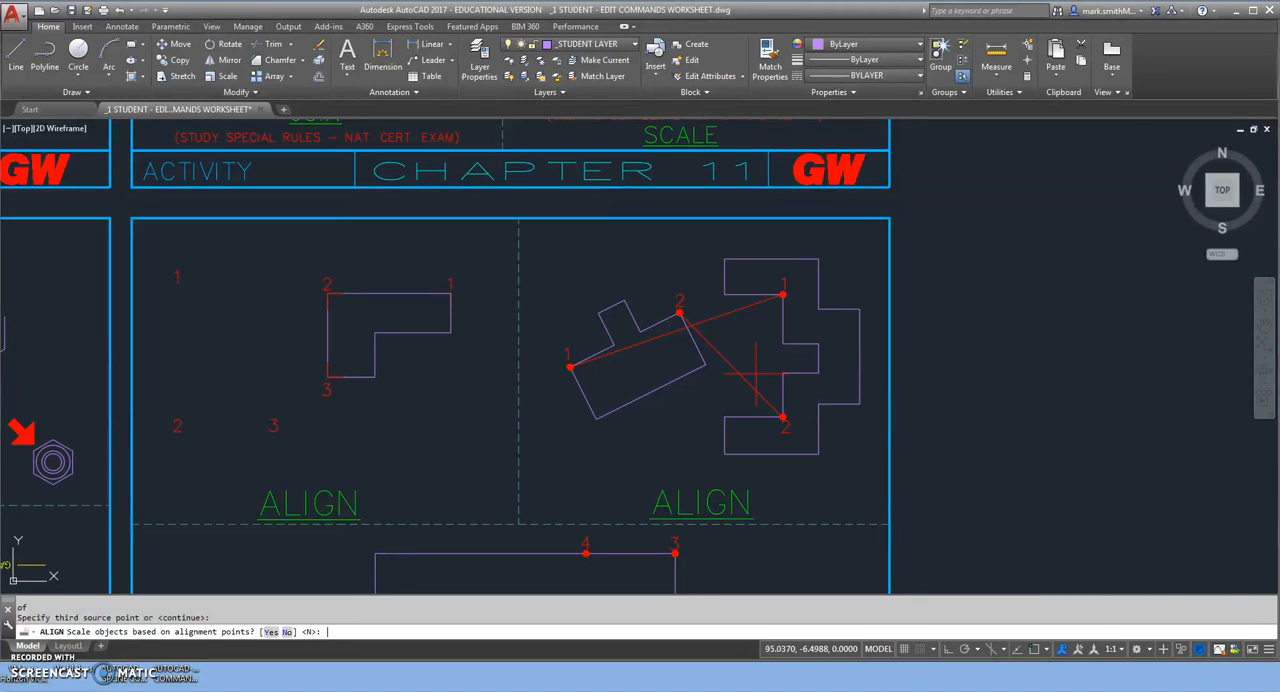
{"action": "key", "text": "Return"}
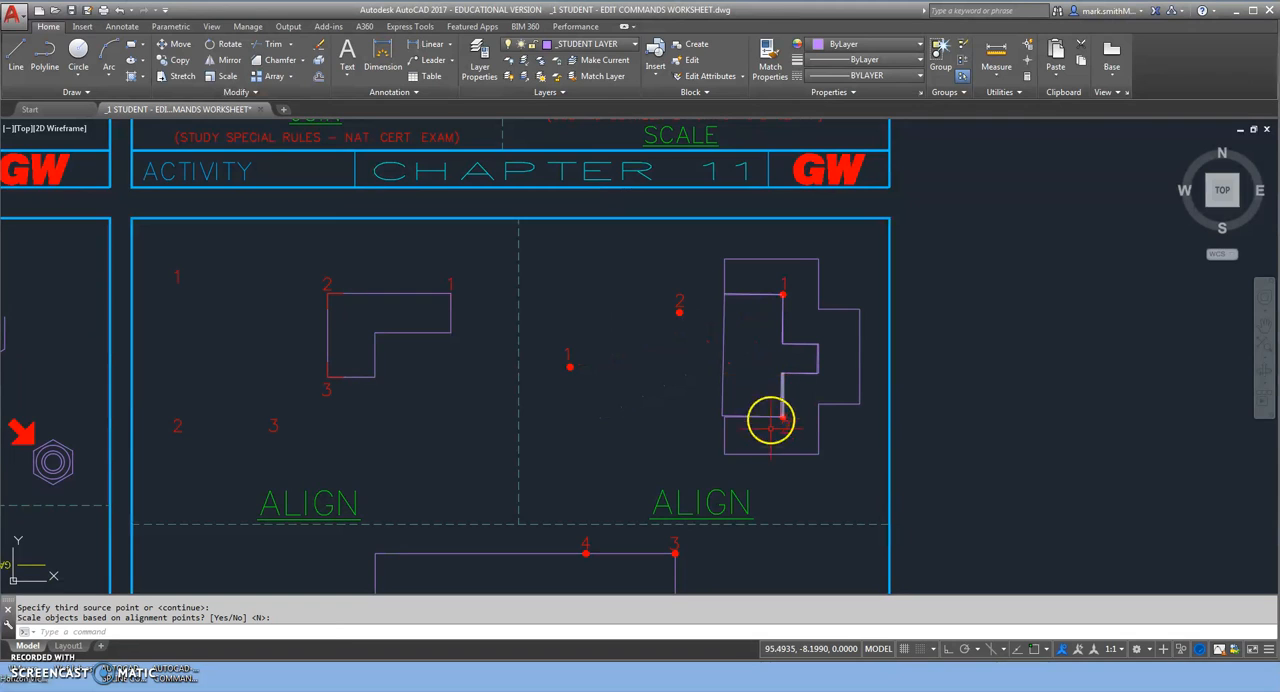
Inspect the fit at dot 2 of the notched outline and undo the tilted outline's last alignment.
{"action": "scroll", "coordinate": [775, 420], "scroll_direction": "up", "scroll_amount": 4}
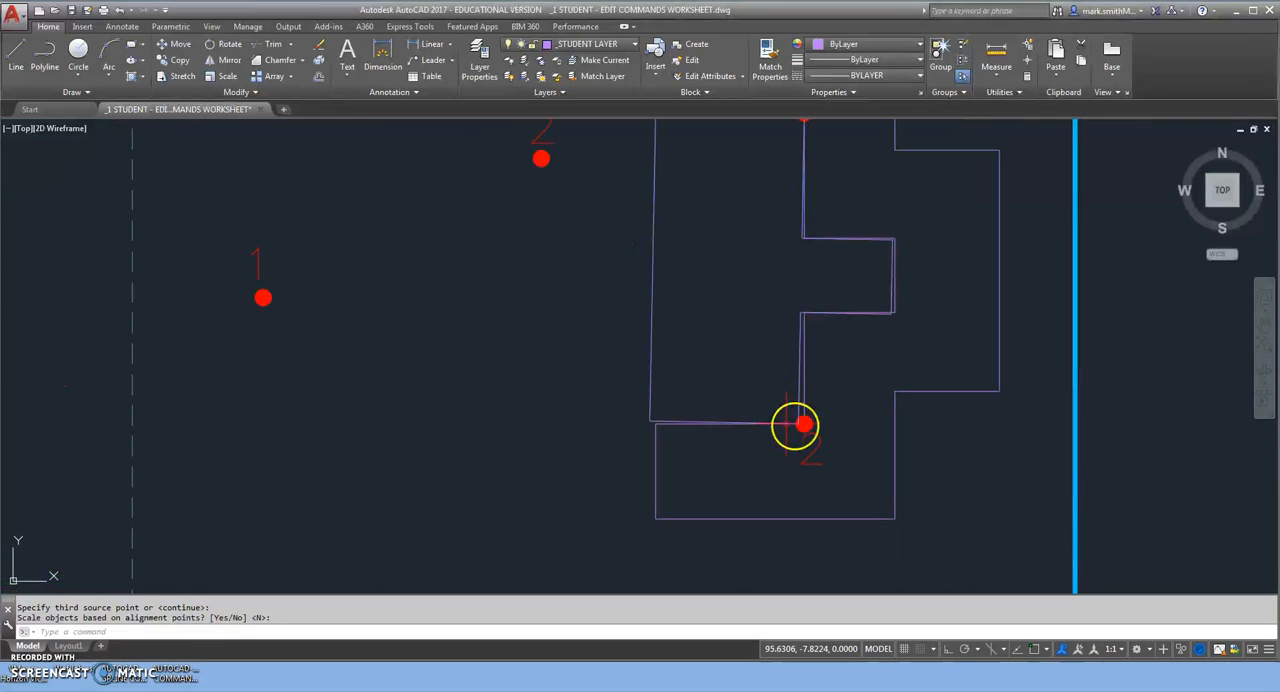
{"action": "left_click", "coordinate": [118, 10]}
{"action": "left_click", "coordinate": [118, 10]}
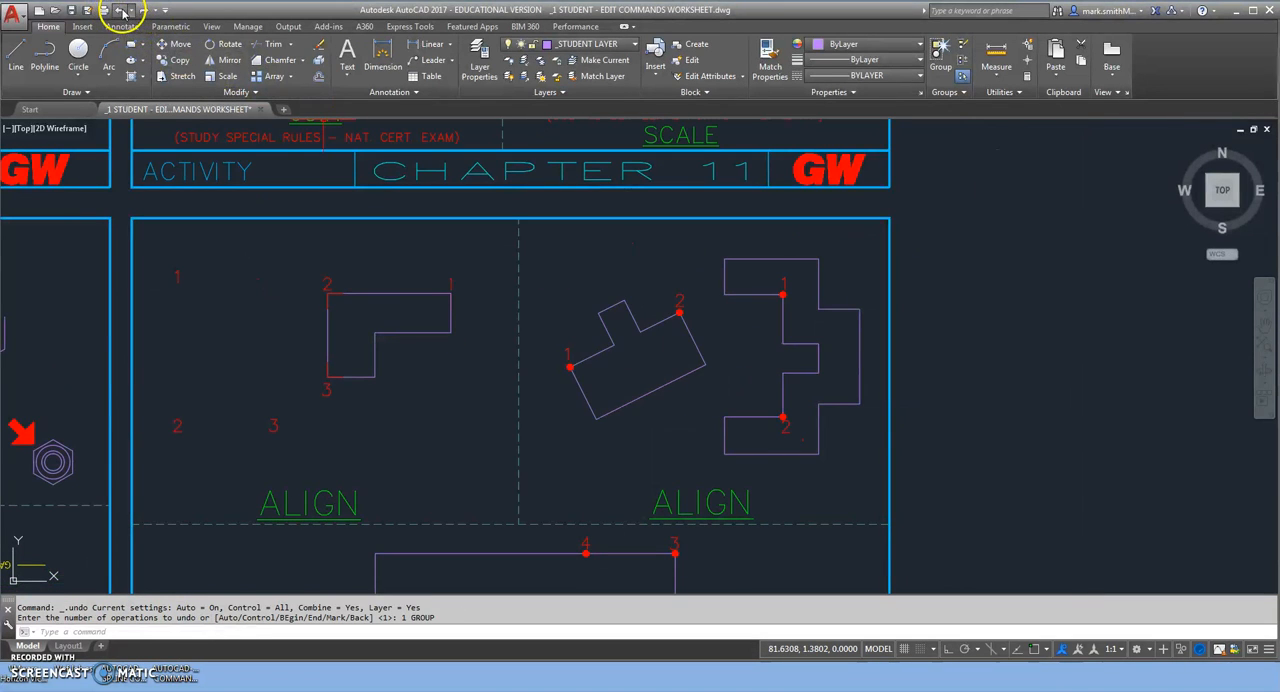
Start Align with the tilted outline in the second ALIGN exercise as the only selected object.
{"action": "type", "text": "ali"}
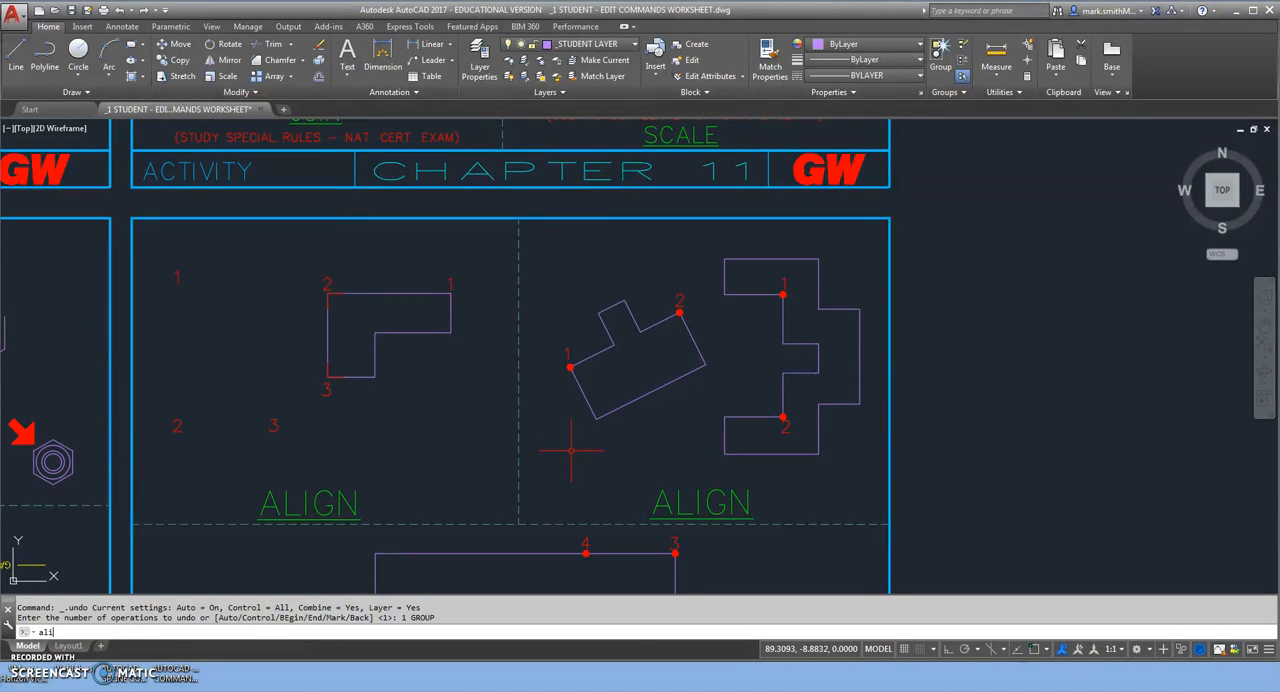
{"action": "key", "text": "Return"}
{"action": "left_click", "coordinate": [612, 410]}
{"action": "right_click", "coordinate": [610, 377]}
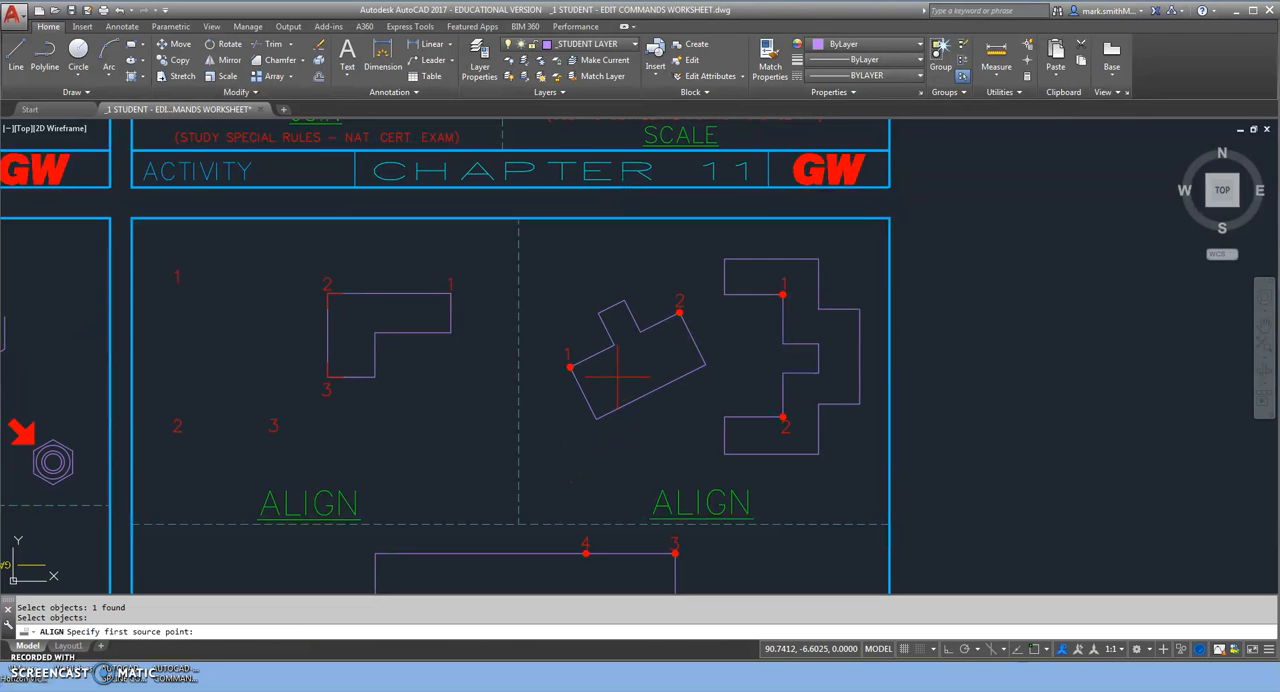
Set the first alignment pair from the center of the tilted outline's dot 1 to the center of the notched outline's dot 1.
{"action": "right_click", "coordinate": [618, 380], "text": "shift"}
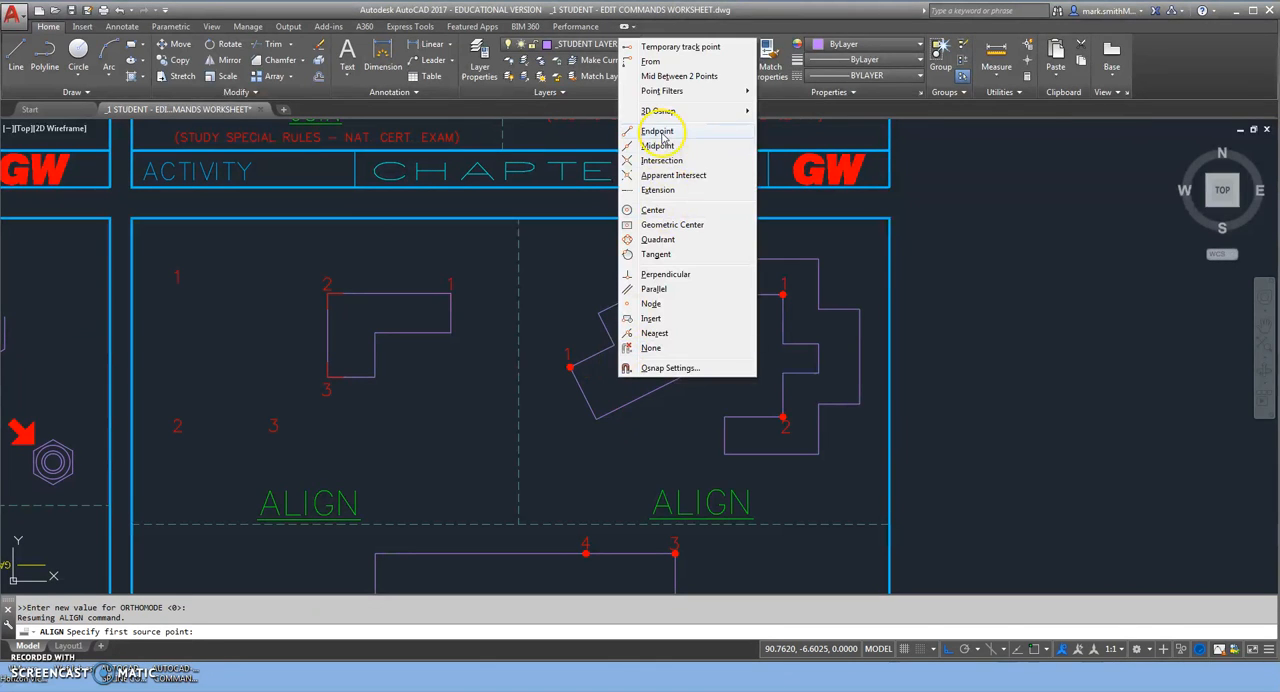
{"action": "left_click", "coordinate": [645, 212]}
{"action": "left_click", "coordinate": [570, 367]}
{"action": "right_click", "coordinate": [752, 323], "text": "shift"}
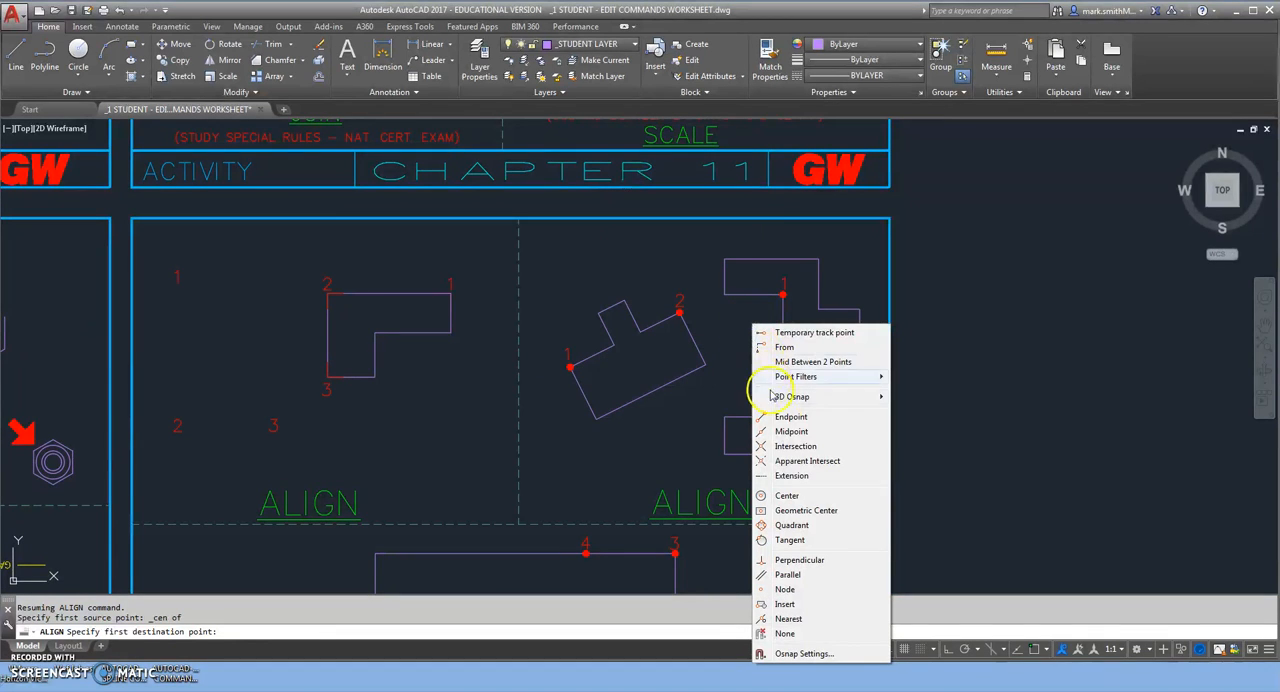
{"action": "left_click", "coordinate": [786, 497]}
{"action": "left_click", "coordinate": [785, 292]}
Pair the center of the tilted outline's dot 2 with the center of the notched outline's dot 2, finishing without a third pair or scaling.
{"action": "right_click", "coordinate": [757, 343], "text": "shift"}
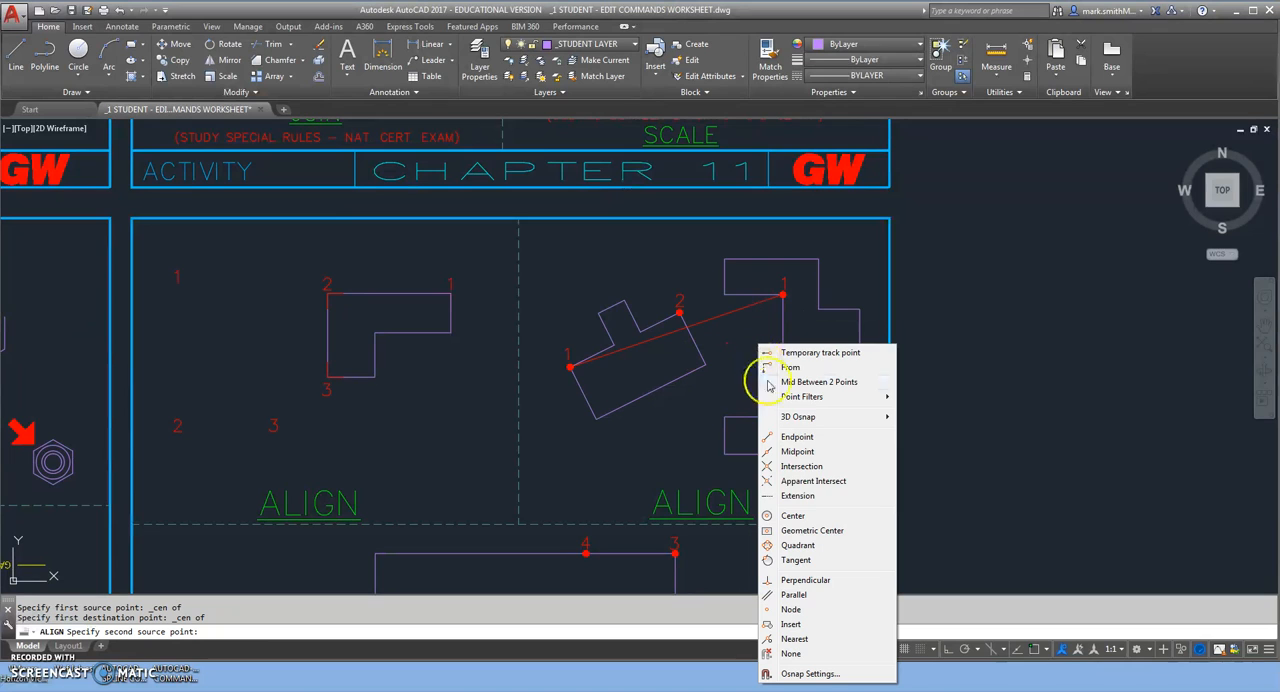
{"action": "left_click", "coordinate": [786, 516]}
{"action": "left_click", "coordinate": [680, 312]}
{"action": "right_click", "coordinate": [749, 367], "text": "shift"}
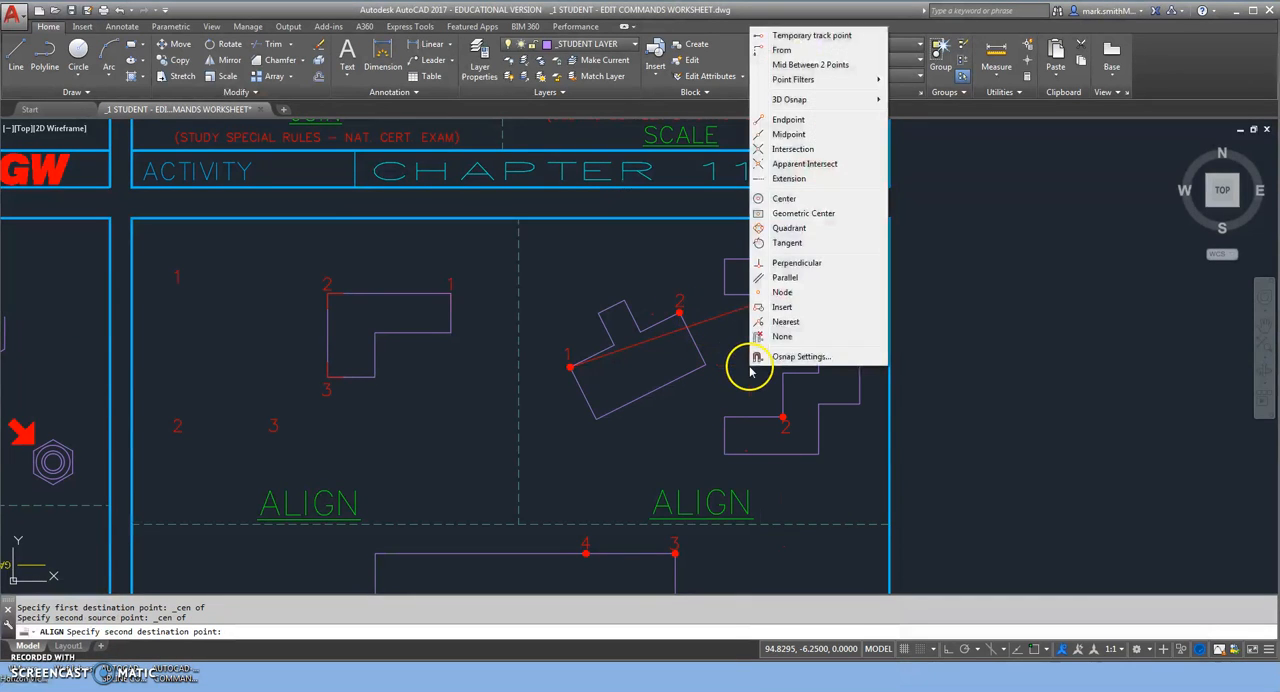
{"action": "left_click", "coordinate": [774, 198]}
{"action": "left_click", "coordinate": [783, 415]}
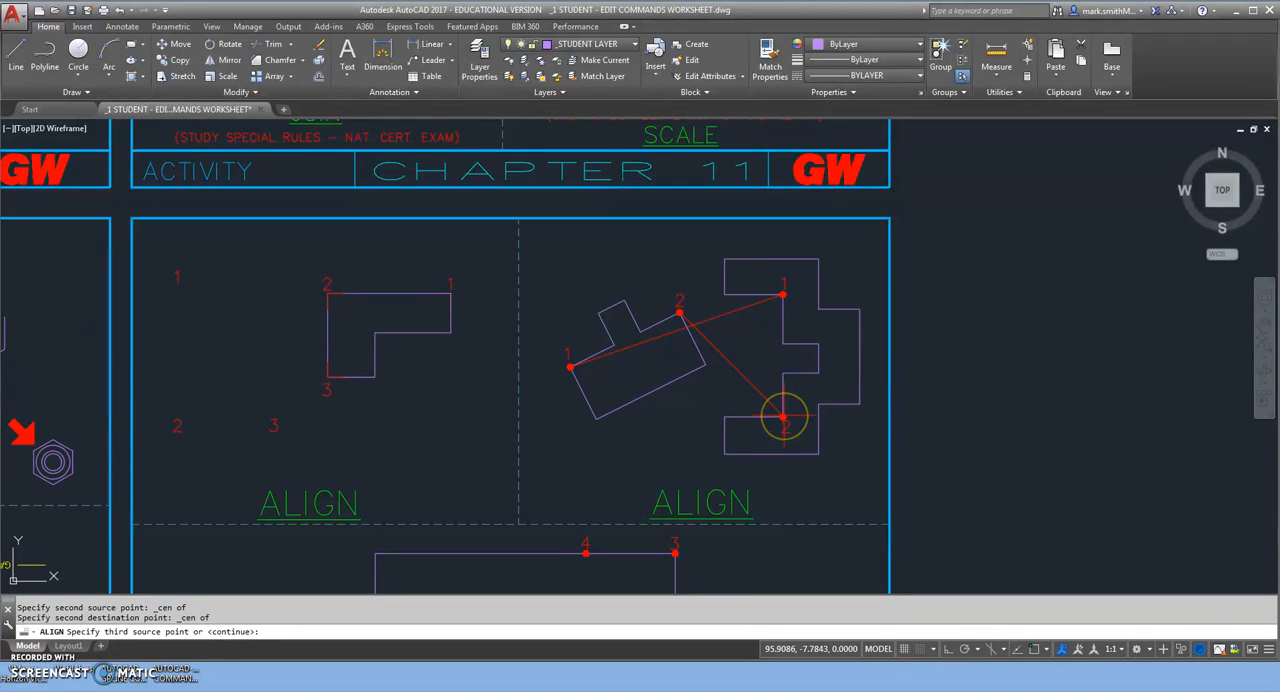
{"action": "key", "text": "Return"}
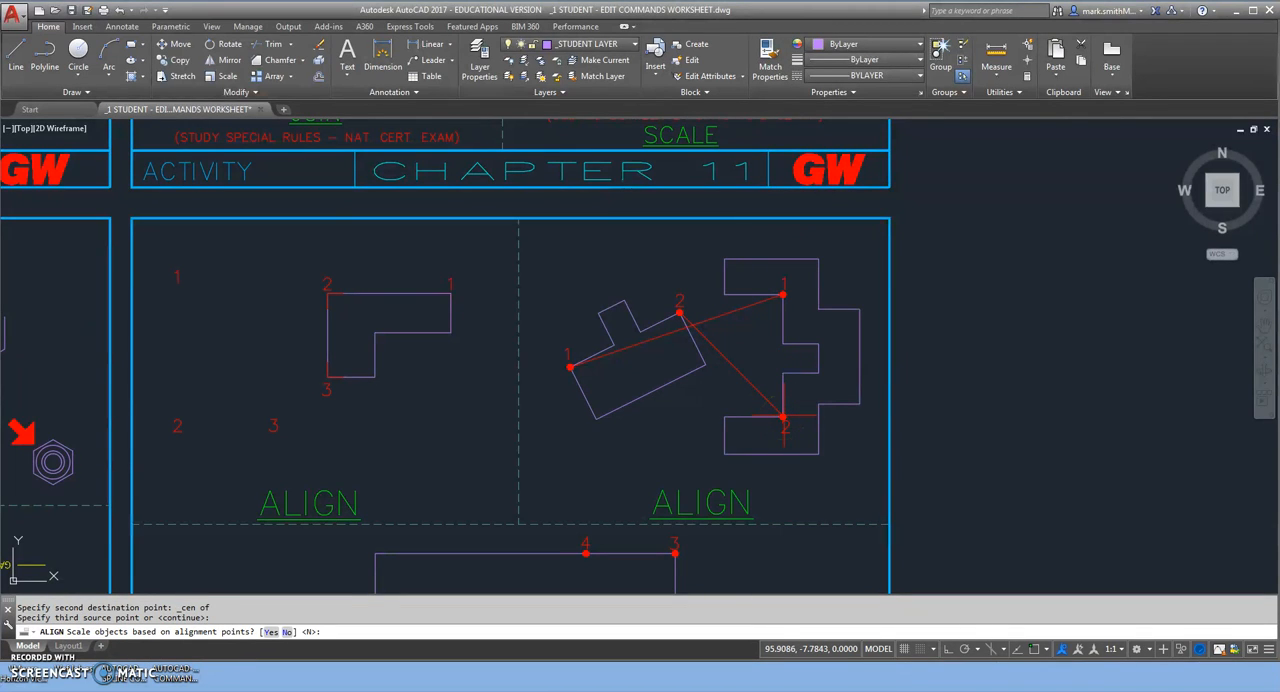
{"action": "key", "text": "Return"}
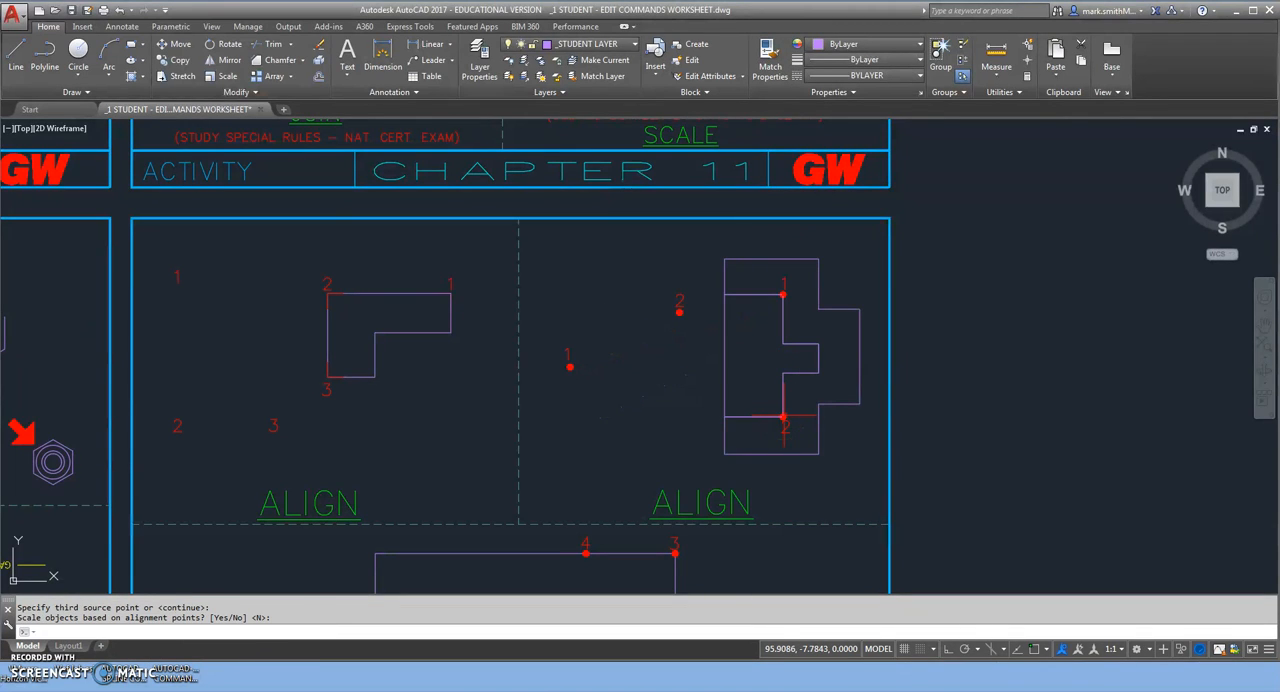